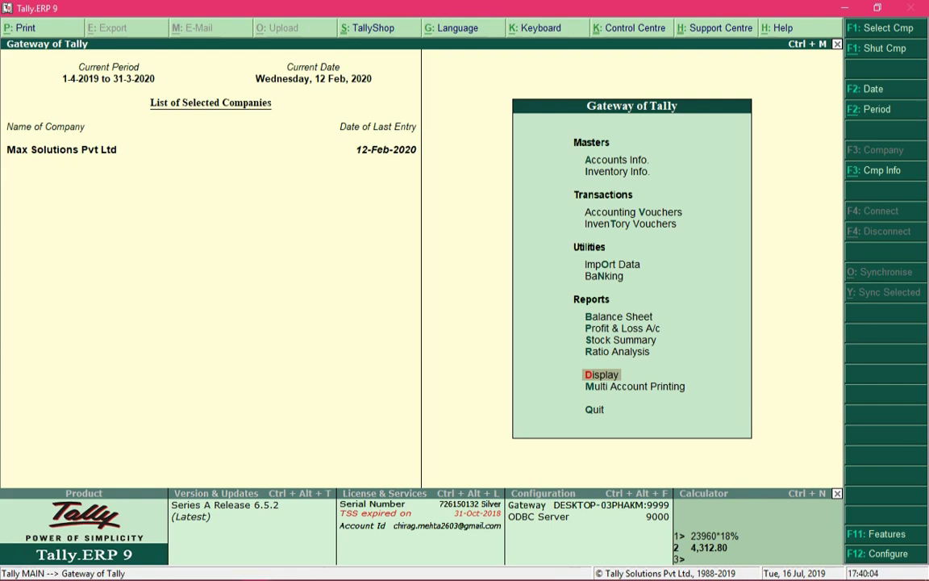
# Open the GSTR-1 report from the GST statutory reports
pyautogui.press('Return')
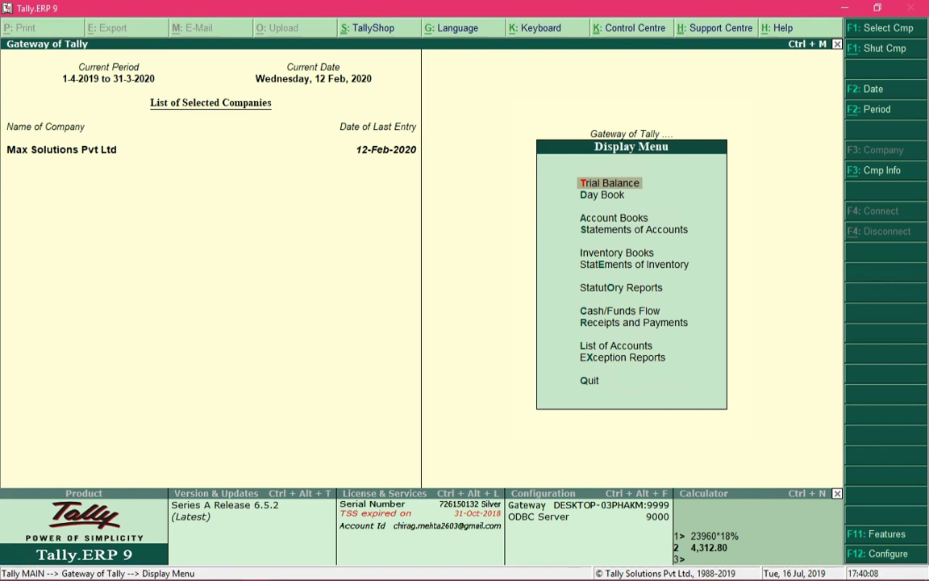
pyautogui.press('Down')
pyautogui.press('Down')
pyautogui.press('Down')
pyautogui.press('Down')
pyautogui.press('Down')
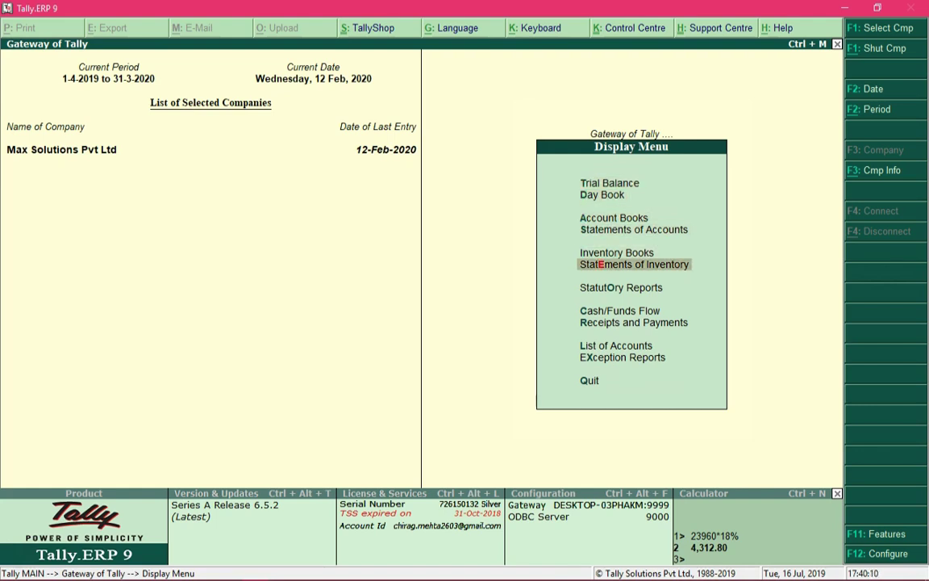
pyautogui.press('Down')
pyautogui.press('Return')
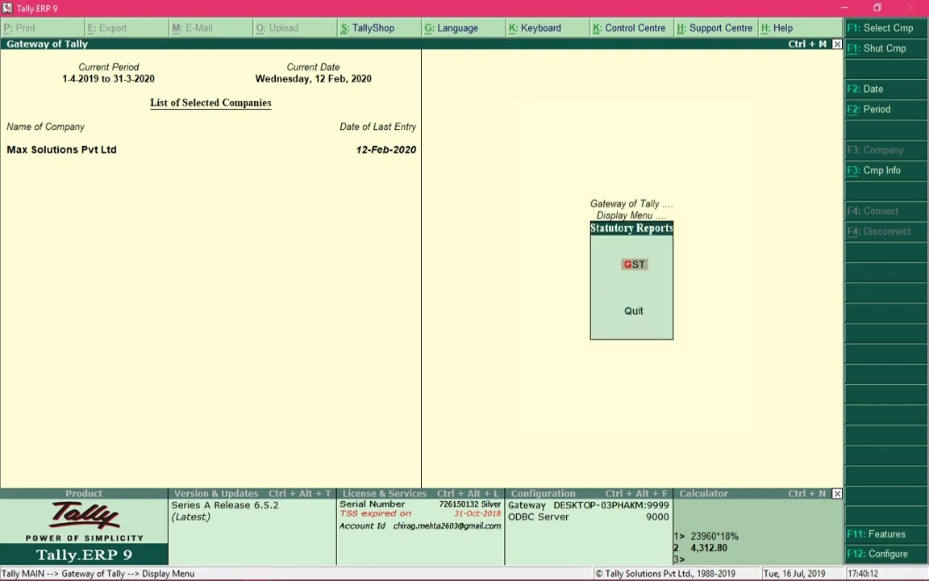
pyautogui.press('Return')
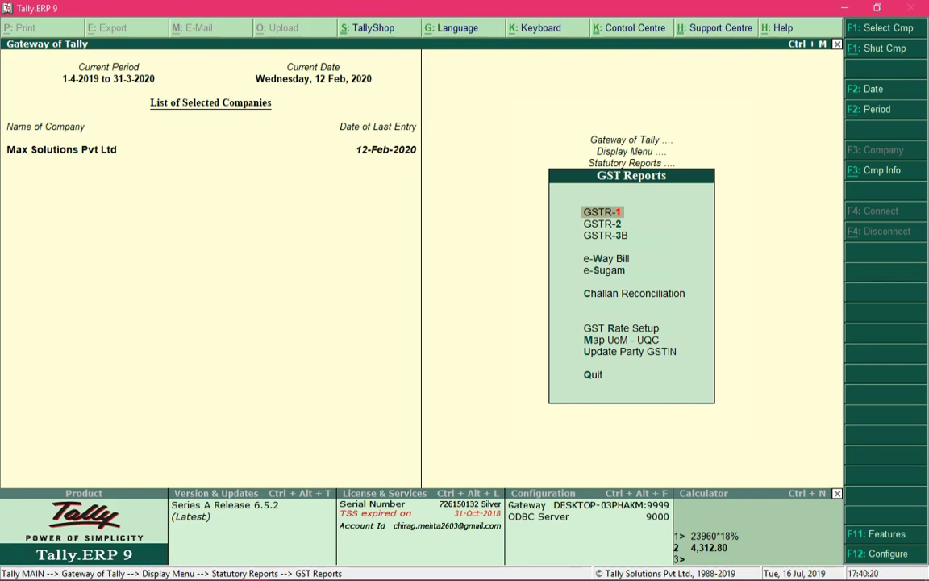
pyautogui.press('Return')
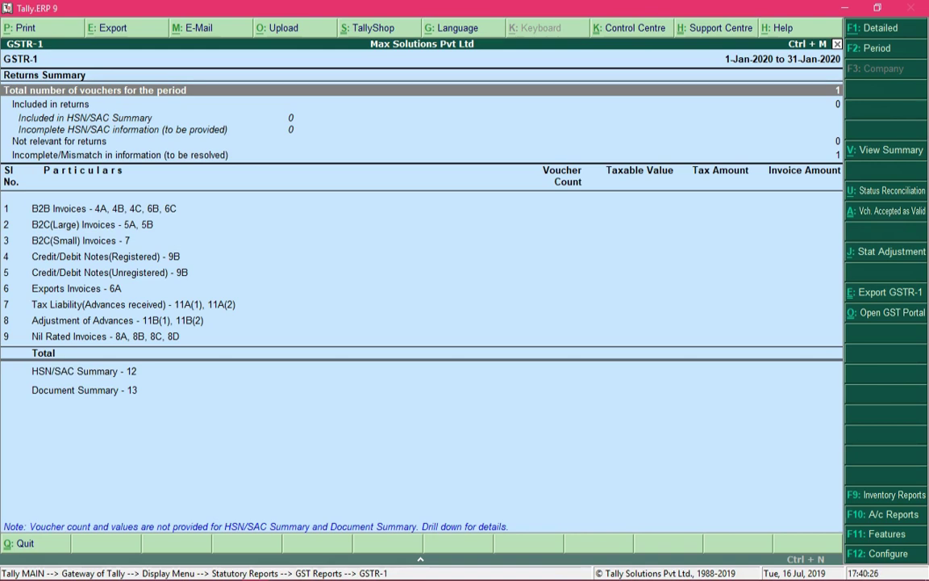
# Set the GSTR-1 report period from 1-8-2019 to 31-8-2019
pyautogui.press('F2')
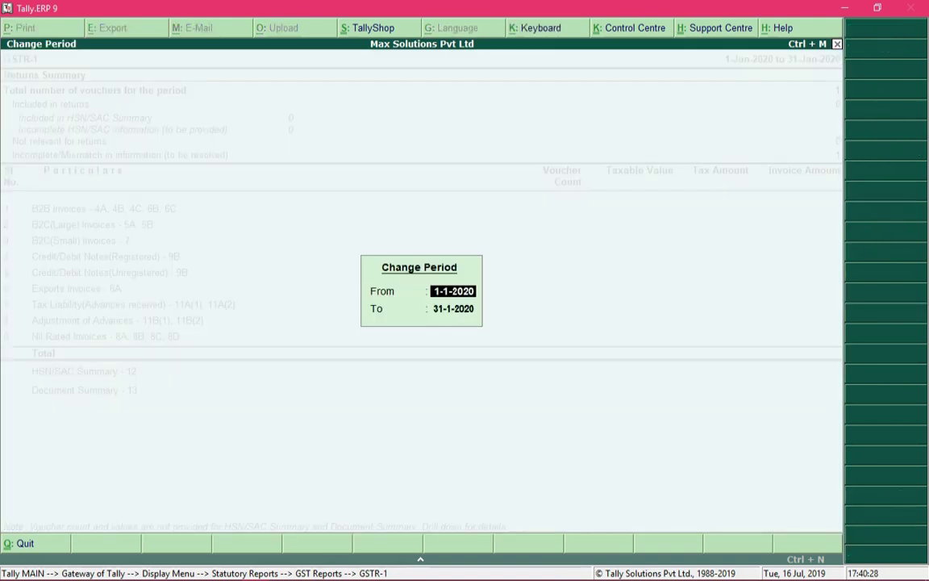
pyautogui.write('1')
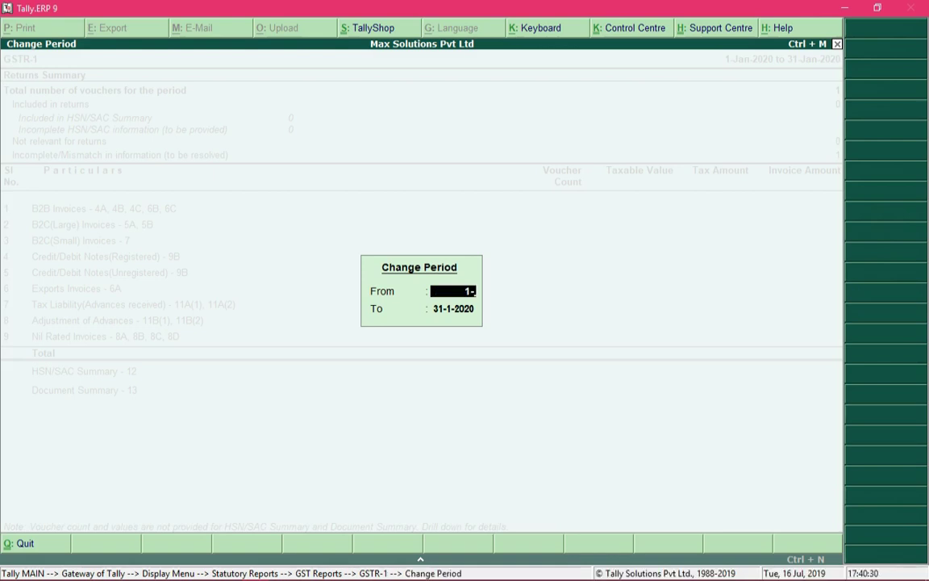
pyautogui.write('-8')
pyautogui.press('Return')
pyautogui.write('31-')
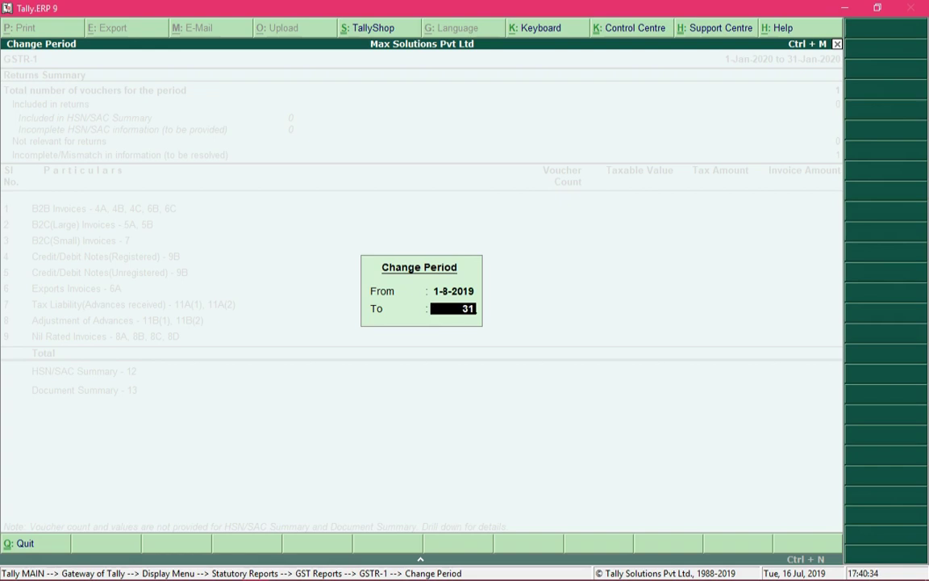
pyautogui.write('8')
pyautogui.press('Return')
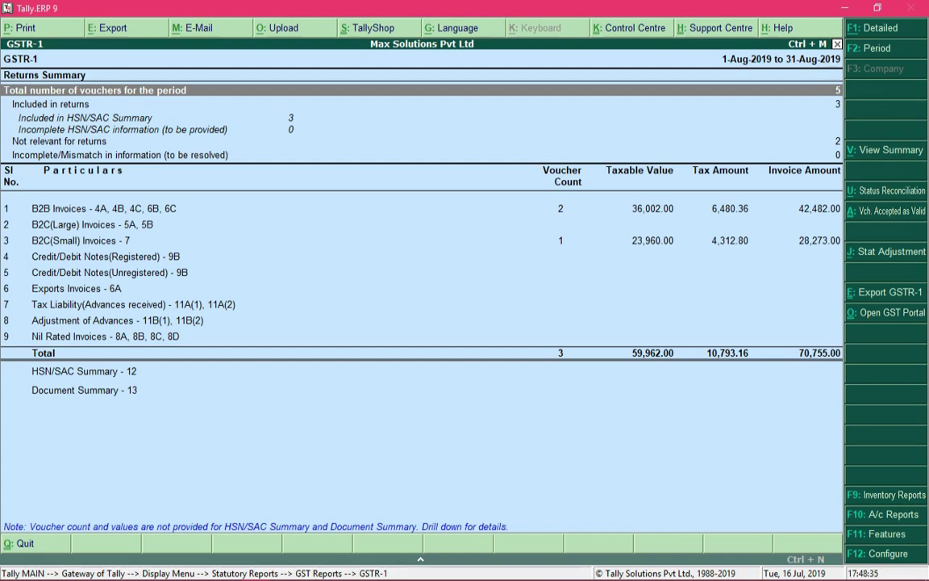
# Open the statistics behind the total number of vouchers for the period and examine the Purchase voucher row
pyautogui.press('Down')
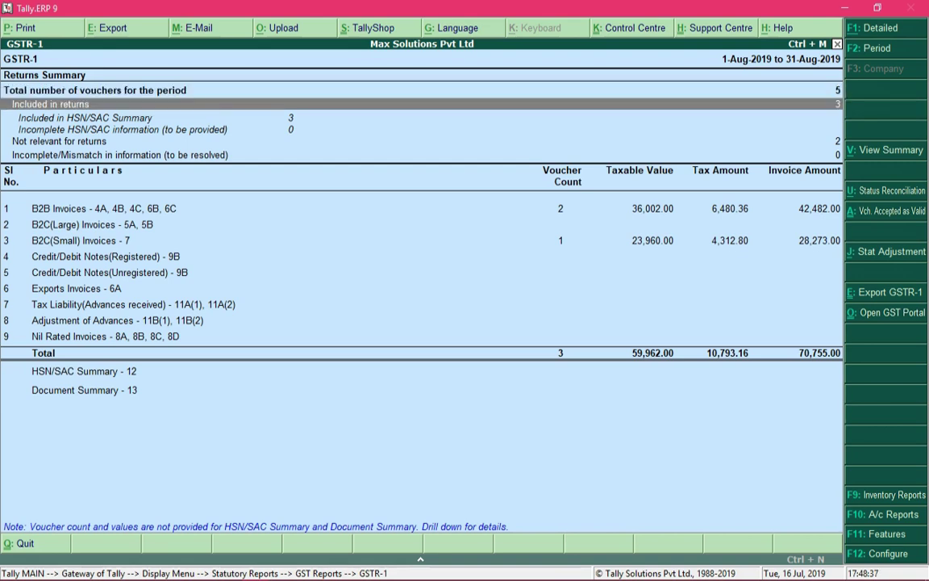
pyautogui.press('Down')
pyautogui.press('Up')
pyautogui.press('Up')
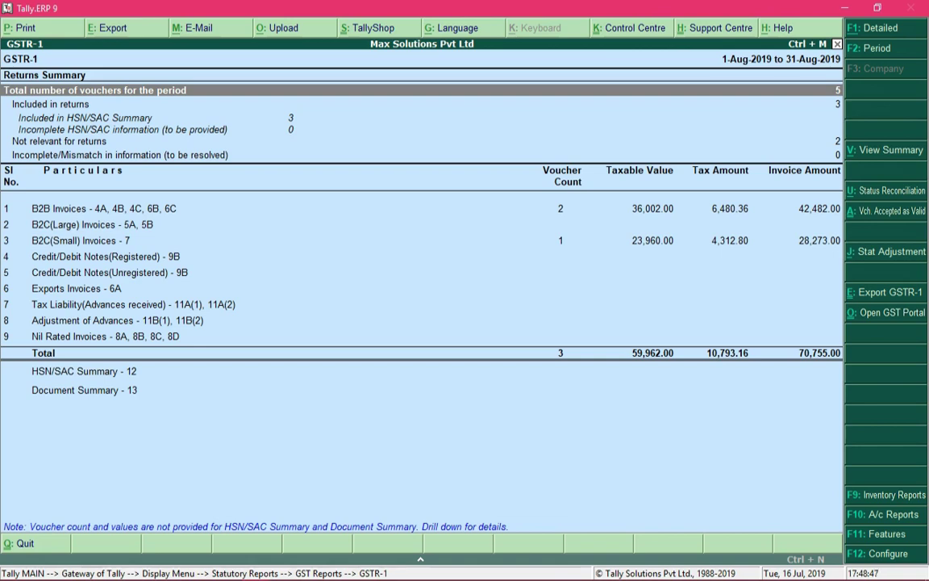
pyautogui.press('Return')
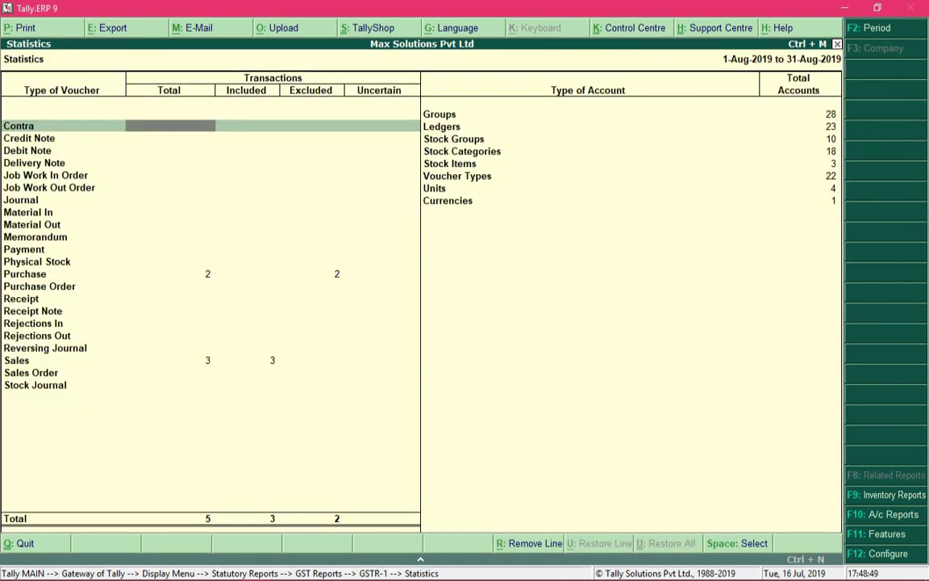
pyautogui.press('Down')
pyautogui.press('Down')
pyautogui.press('Down')
pyautogui.press('Down')
pyautogui.press('Down')
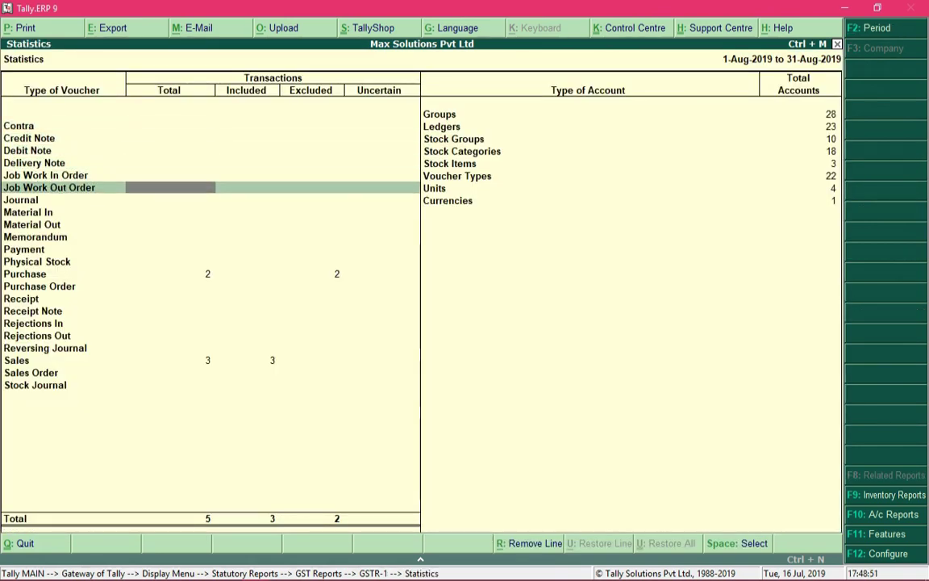
pyautogui.press('Down')
pyautogui.press('Down')
pyautogui.press('Down')
pyautogui.press('Down')
pyautogui.press('Down')
pyautogui.press('Down')
pyautogui.press('Down')
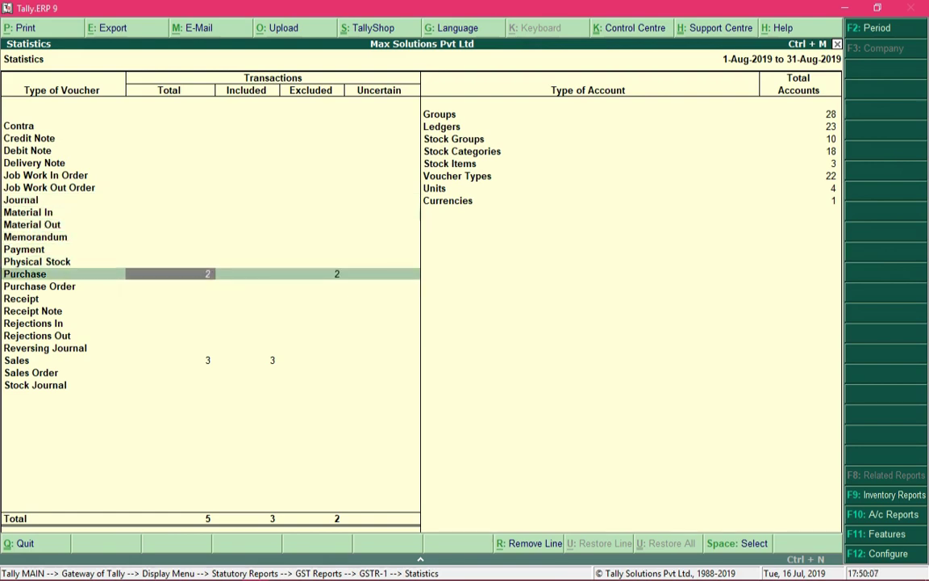
# Compare the included and excluded transactions for Purchase and Sales vouchers, and return to the GSTR-1 summary
pyautogui.press('Up')
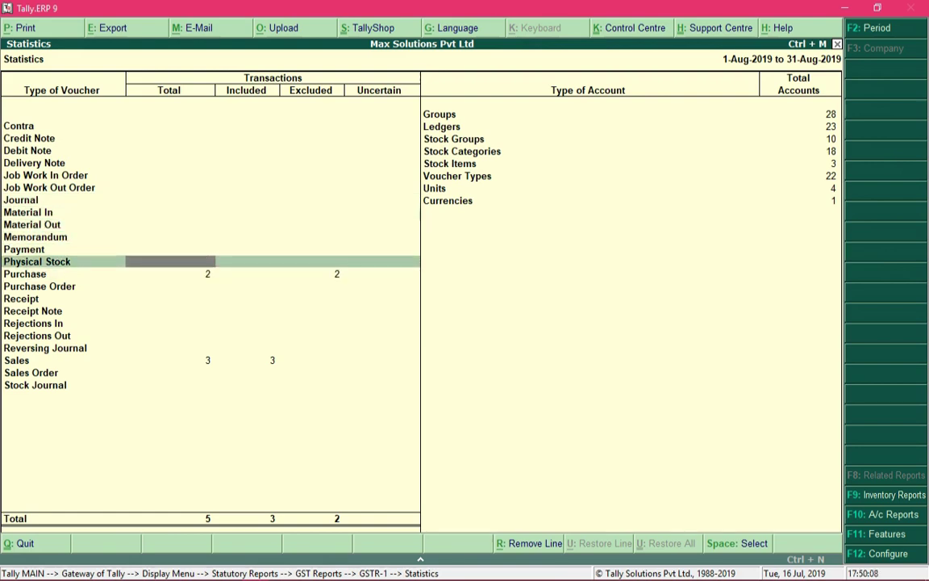
pyautogui.press('Down')
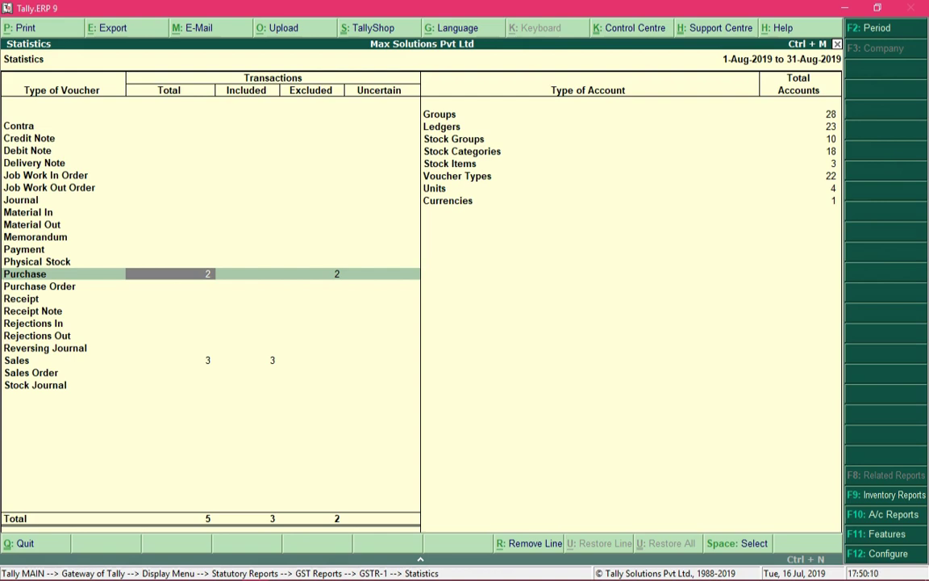
pyautogui.press('Down')
pyautogui.press('Down')
pyautogui.press('Down')
pyautogui.press('Down')
pyautogui.press('Down')
pyautogui.press('Down')
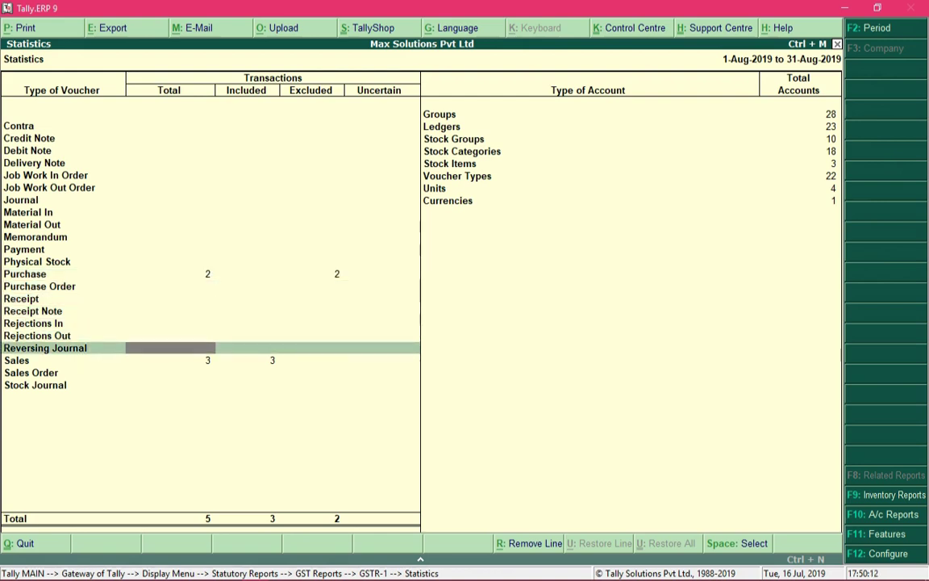
pyautogui.press('Down')
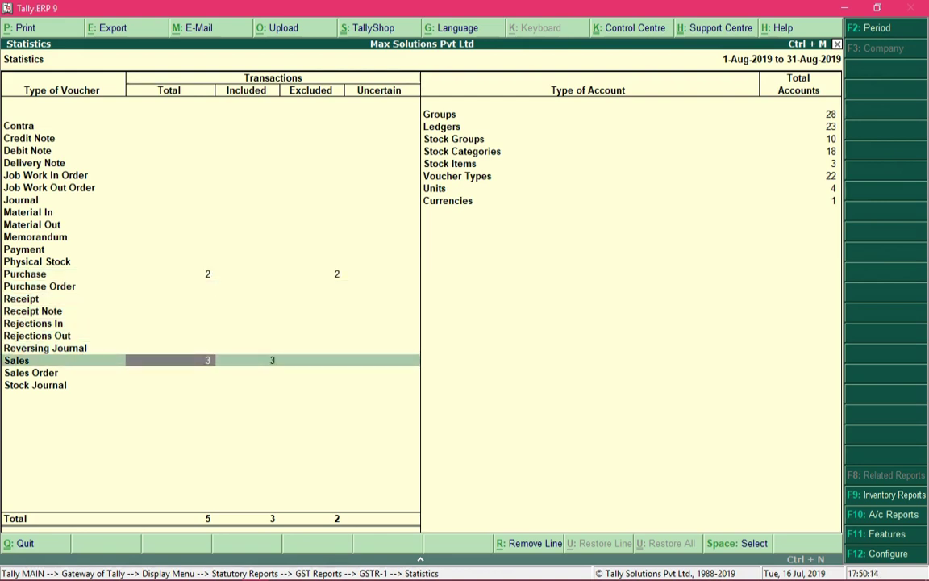
pyautogui.press('Up')
pyautogui.press('Up')
pyautogui.press('Up')
pyautogui.press('Up')
pyautogui.press('Up')
pyautogui.press('Up')
pyautogui.press('Up')
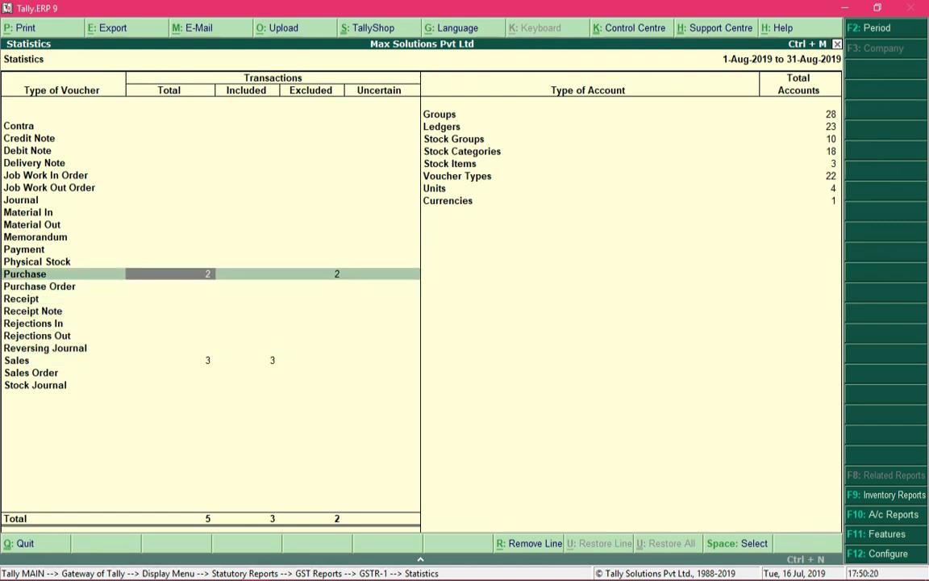
pyautogui.press('Down')
pyautogui.press('Down')
pyautogui.press('Down')
pyautogui.press('Down')
pyautogui.press('Down')
pyautogui.press('Down')
pyautogui.press('Down')
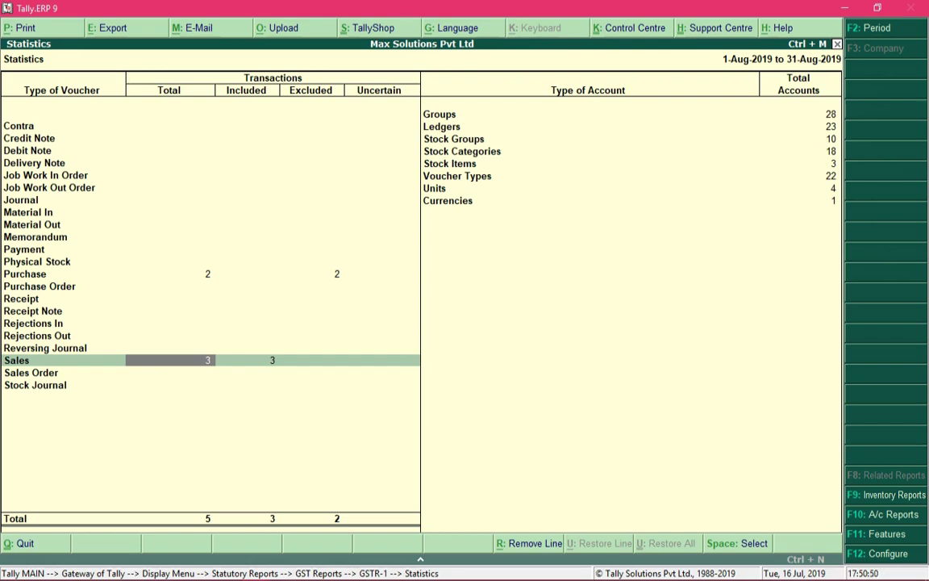
pyautogui.press('Escape')
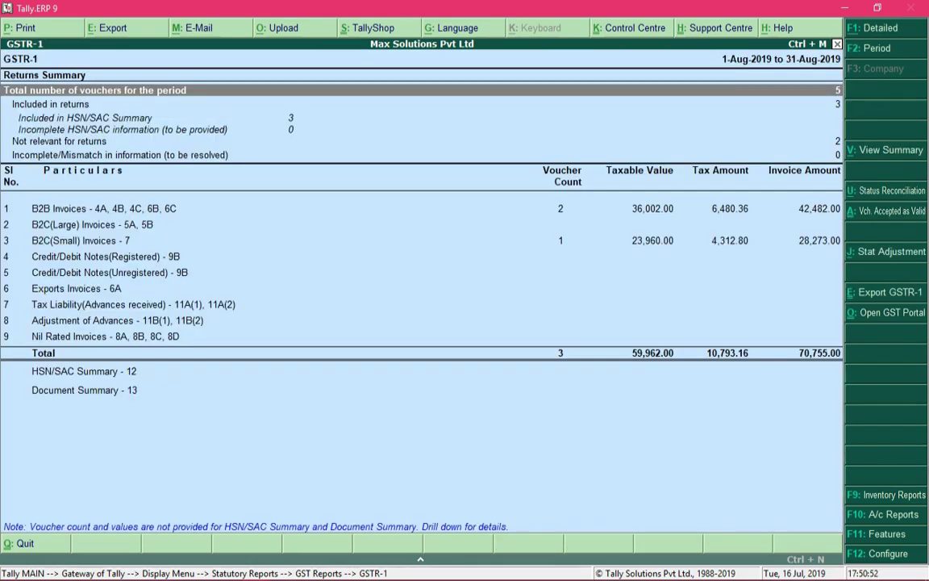
# Examine the GSTR-1 summary lines from Included in returns through B2C(Small) Invoices - 7
pyautogui.click(50, 104)
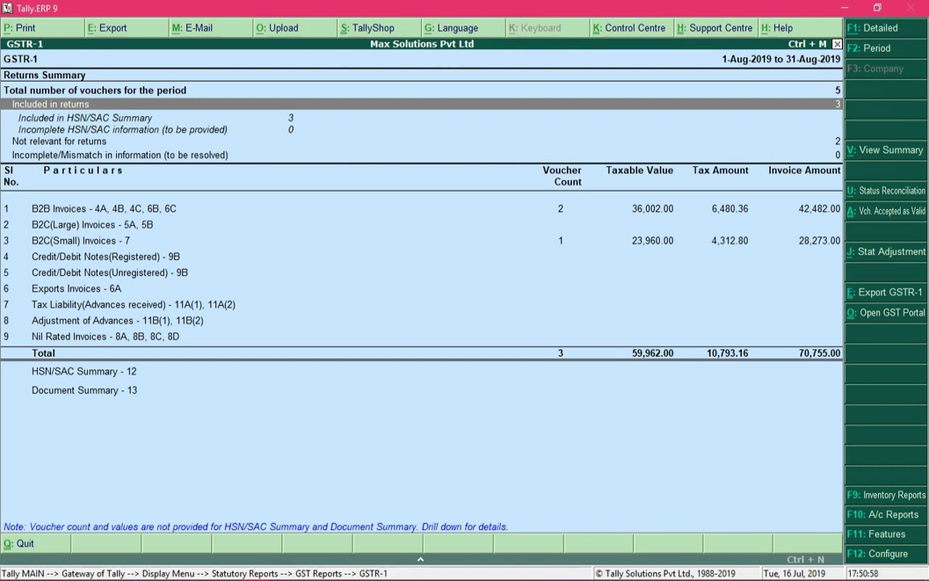
pyautogui.press('Down')
pyautogui.press('Down')
pyautogui.press('Down')
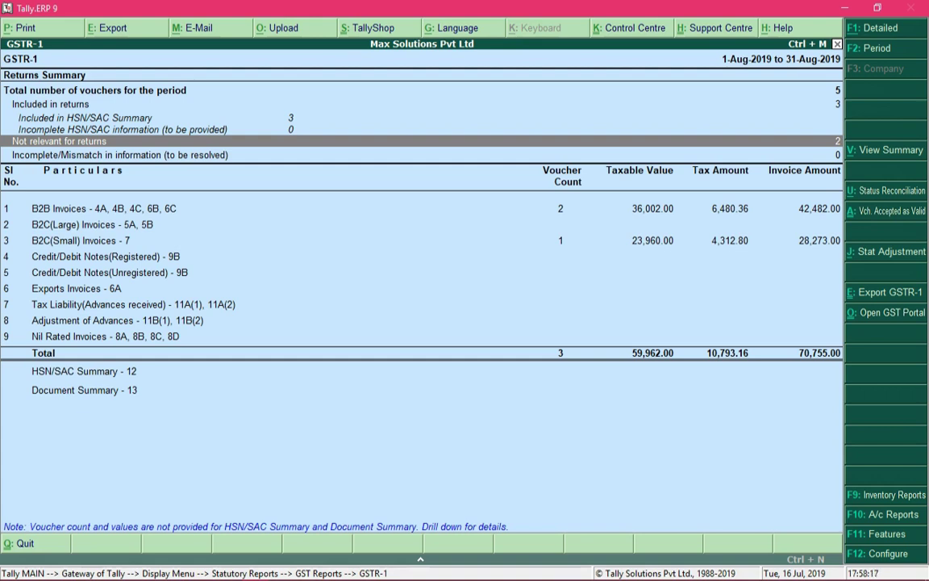
pyautogui.press('Down')
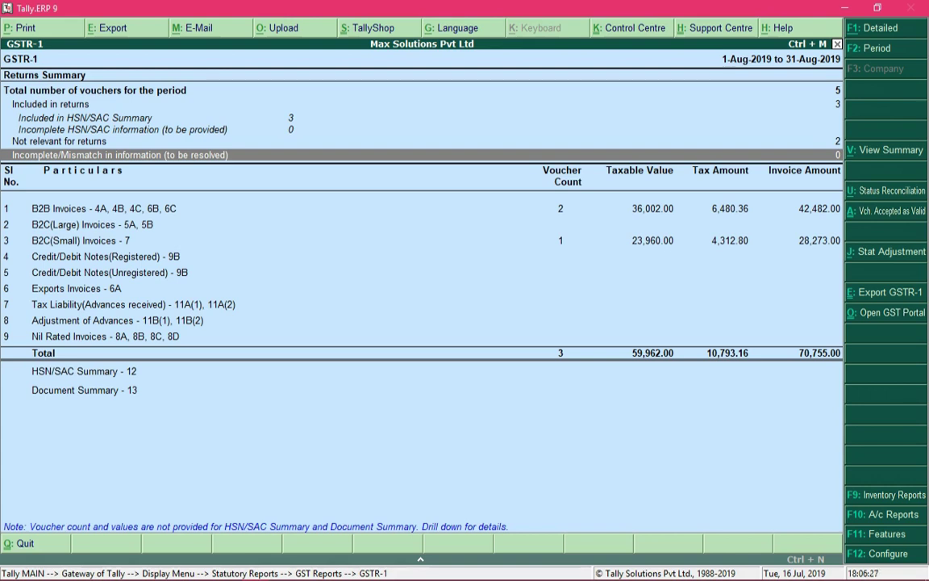
pyautogui.press('Down')
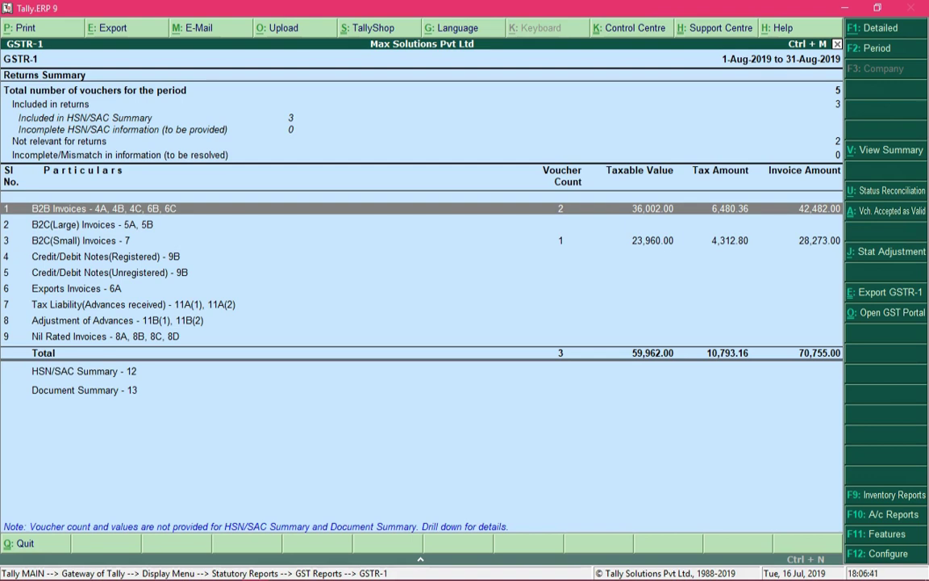
pyautogui.press('Down')
pyautogui.press('Down')
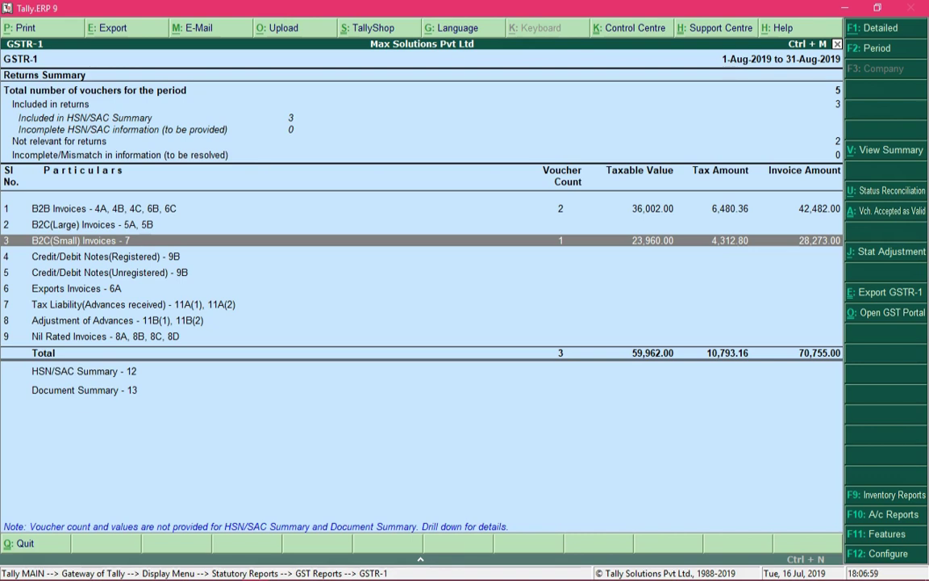
# Open the B2B Invoices register, review its invoices voucher-wise, and restore the party-wise view before returning to the summary
pyautogui.press('Up')
pyautogui.press('Up')
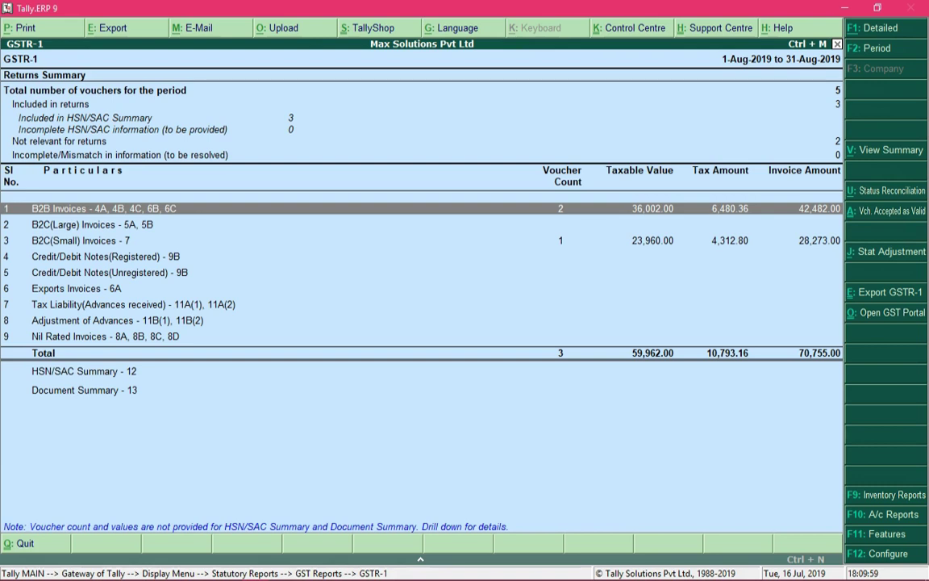
pyautogui.press('Return')
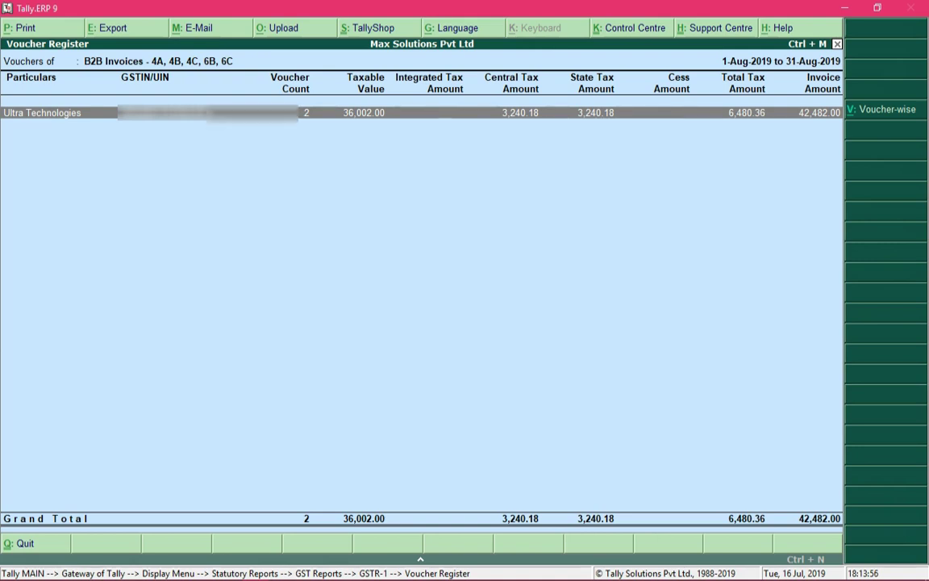
pyautogui.hotkey('alt', 'v')
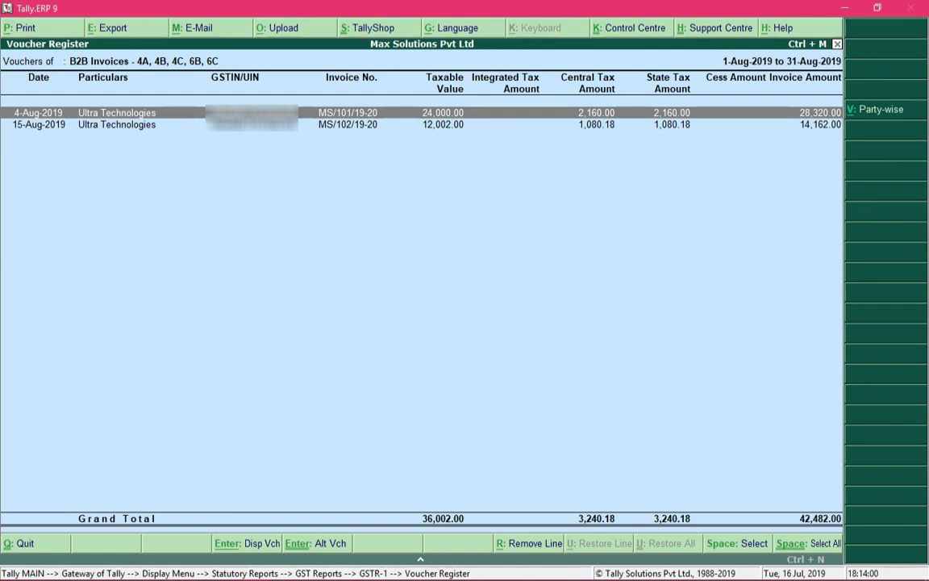
pyautogui.click(117, 124)
pyautogui.click(117, 112)
pyautogui.hotkey('alt', 'v')
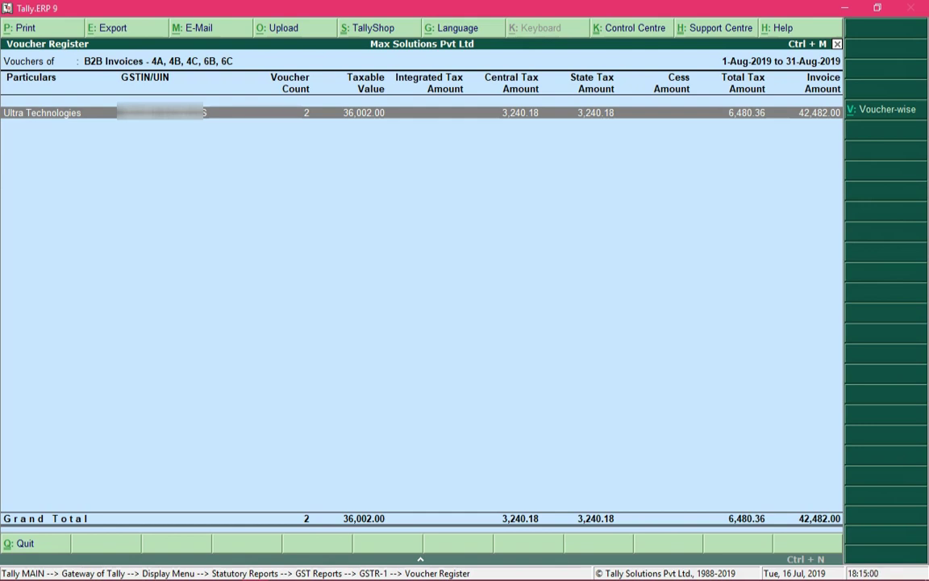
pyautogui.press('Escape')
# Open the B2C(Small) Invoices - 7 register to review its tax breakdown, and close it
pyautogui.press('Down')
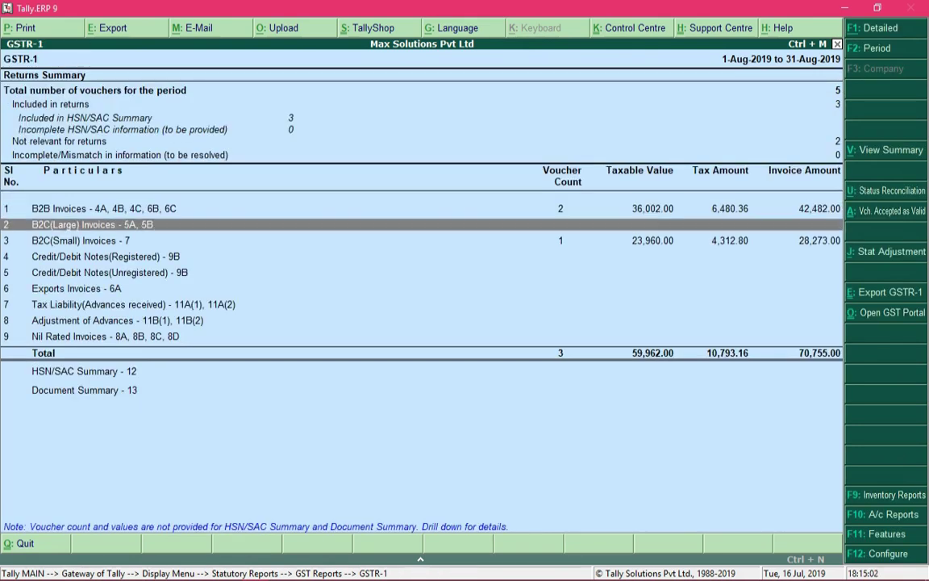
pyautogui.press('Down')
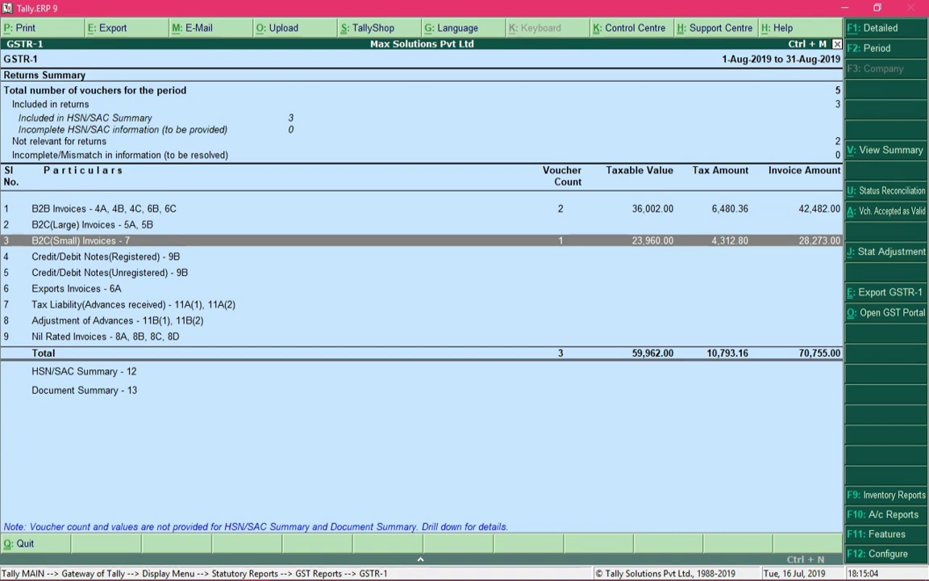
pyautogui.press('Return')
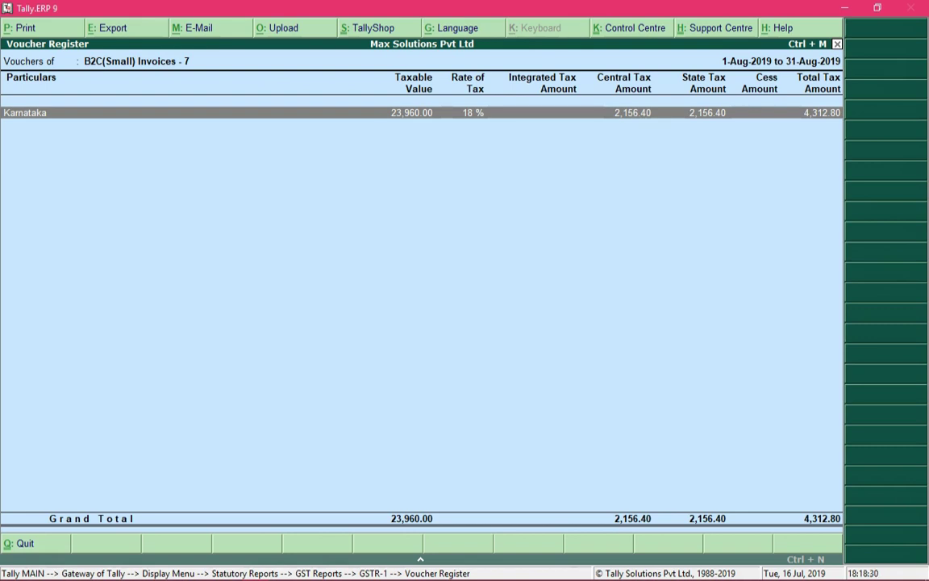
pyautogui.press('Escape')
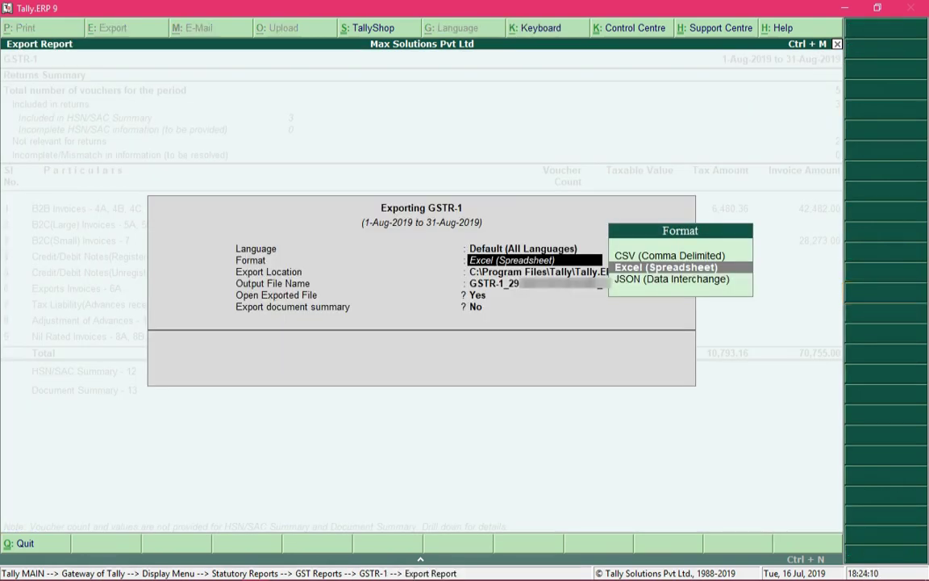
# Export the August 2019 GSTR-1 return in JSON (Data Interchange) format to the default location, with Open Exported File set to No
pyautogui.press('Down')
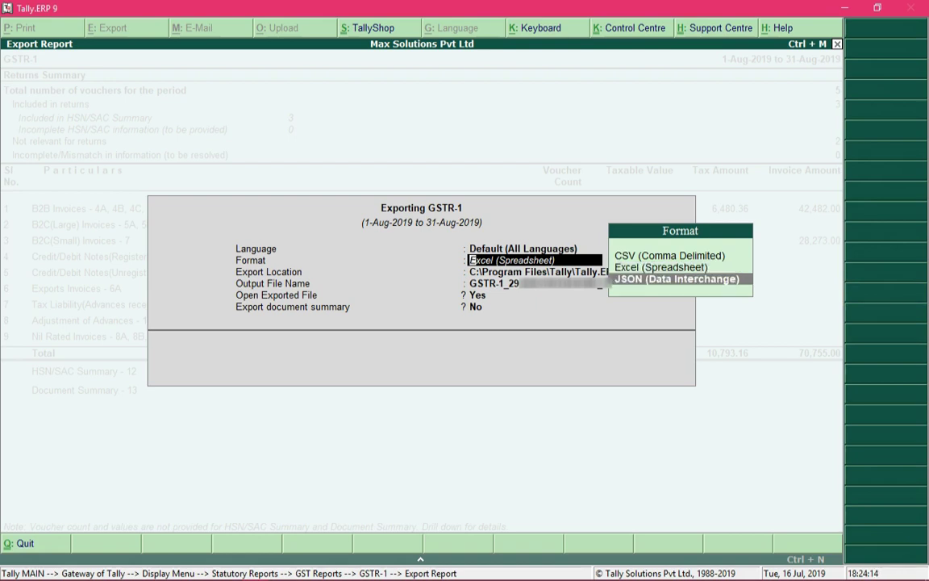
pyautogui.press('Up')
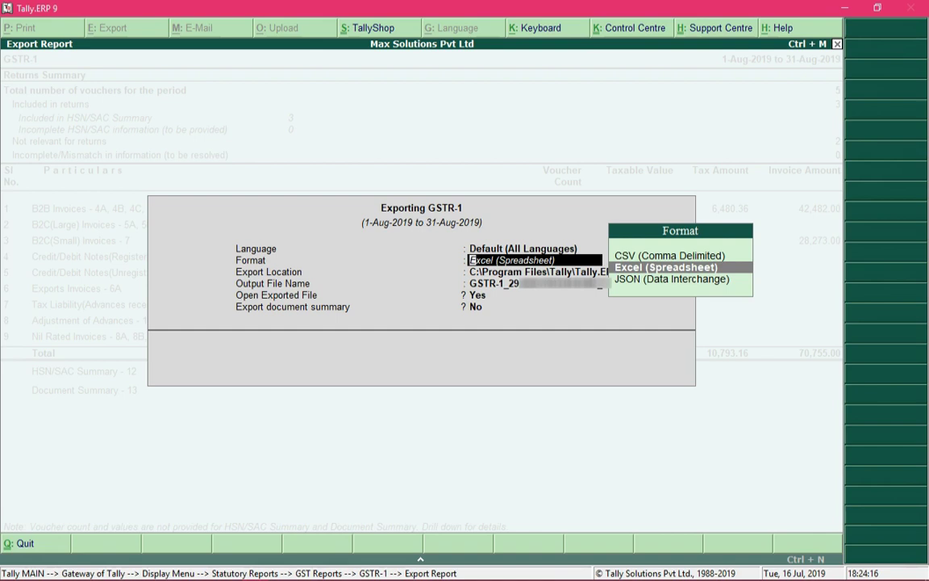
pyautogui.press('Down')
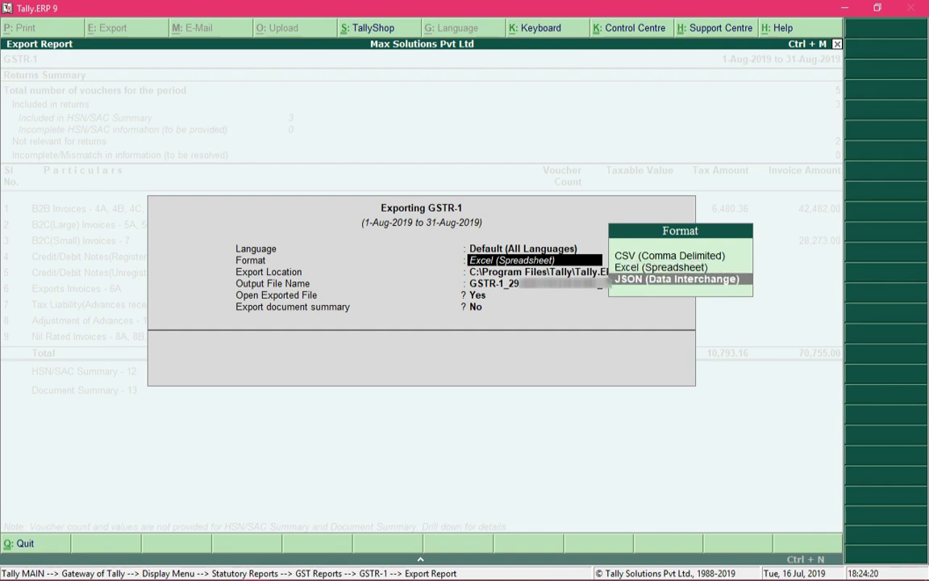
pyautogui.press('Return')
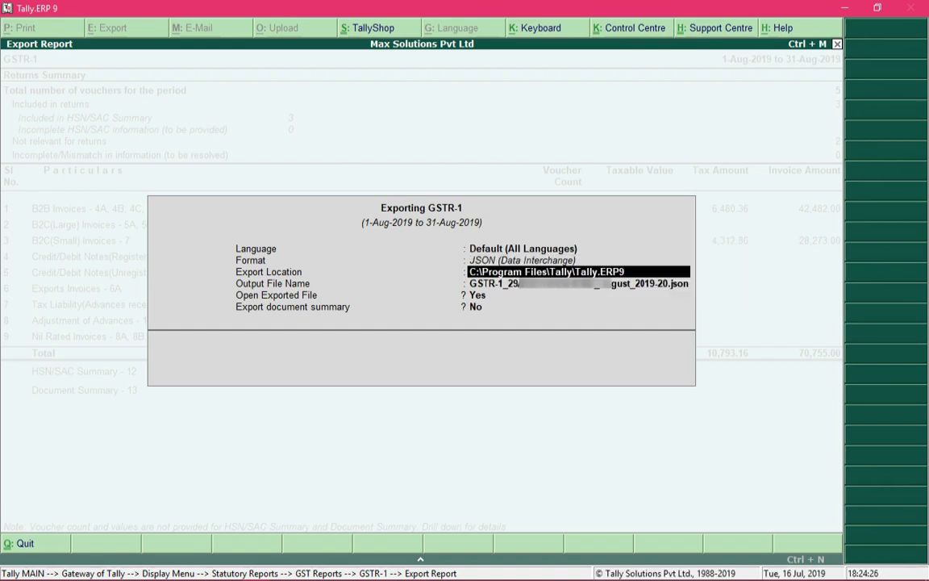
pyautogui.press('Return')
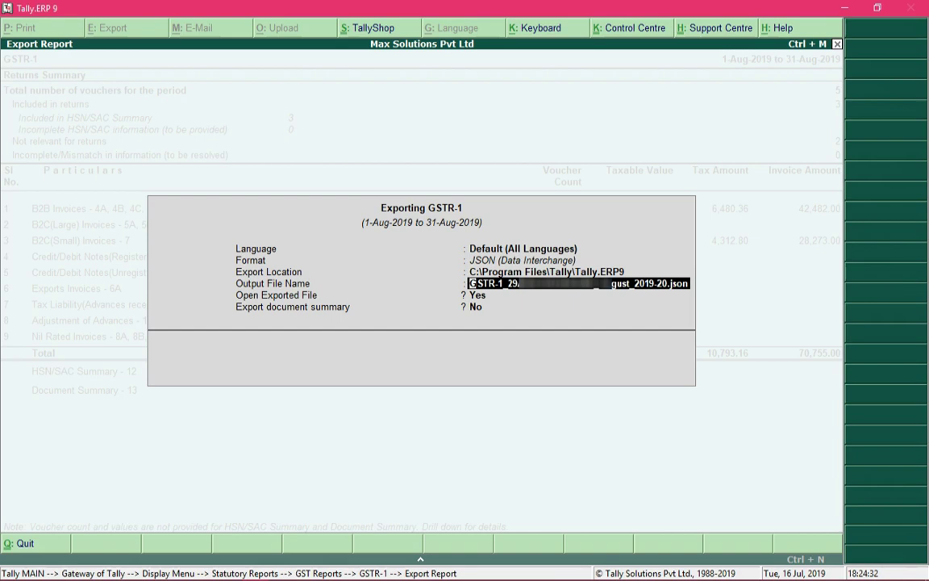
pyautogui.press('Return')
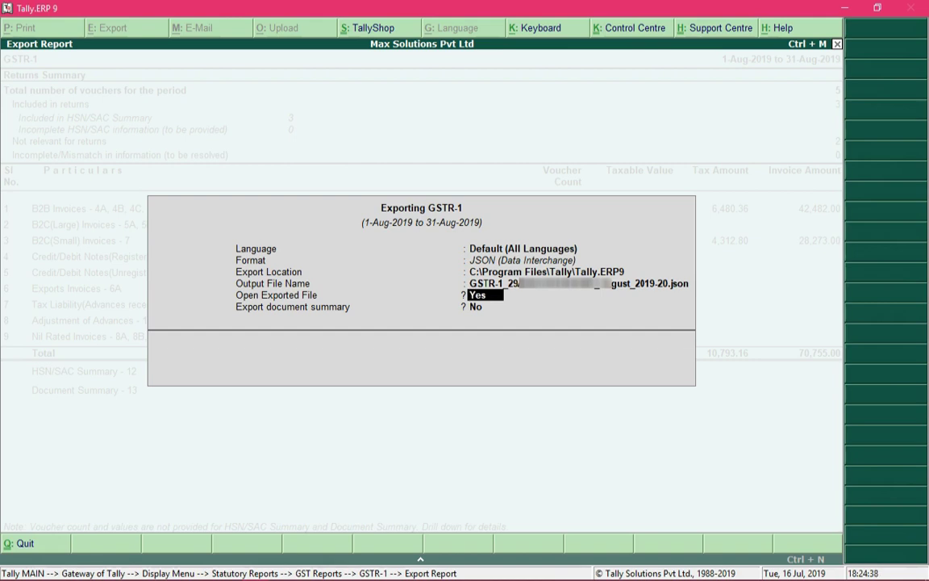
pyautogui.write('no')
pyautogui.press('Return')
pyautogui.press('Return')
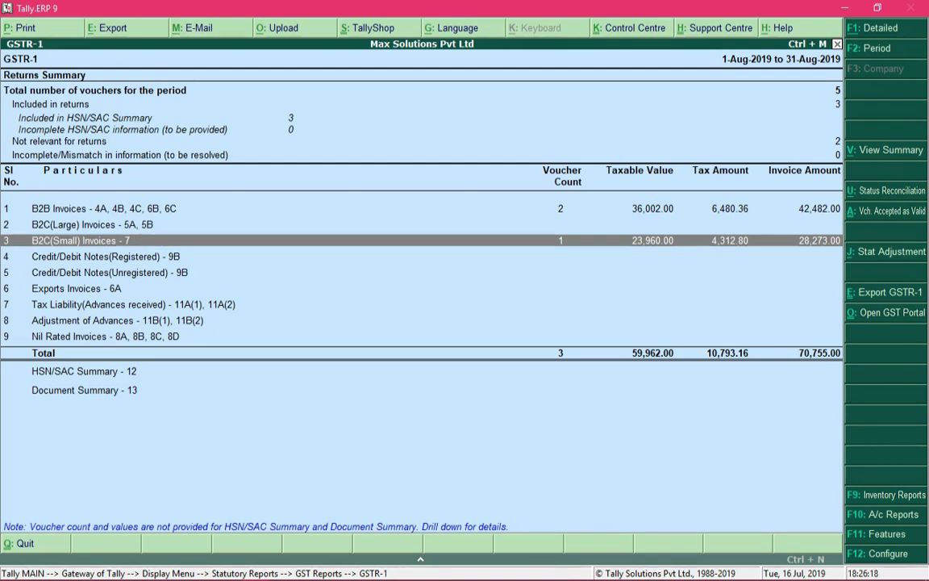
# Leave GSTR-1 and open the GSTR-2 report for the period 1-8-2019 to 31-8-2019
pyautogui.press('Escape')
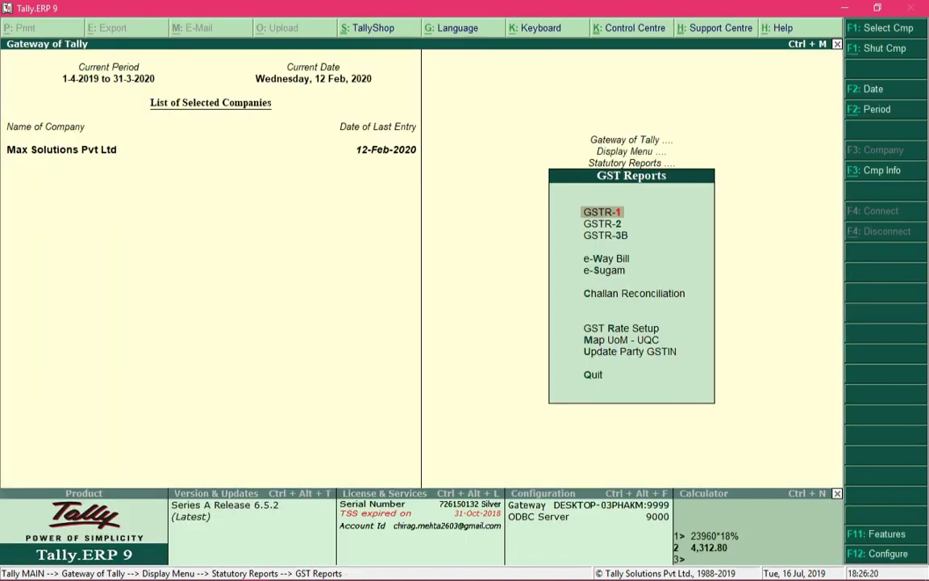
pyautogui.click(602, 224)
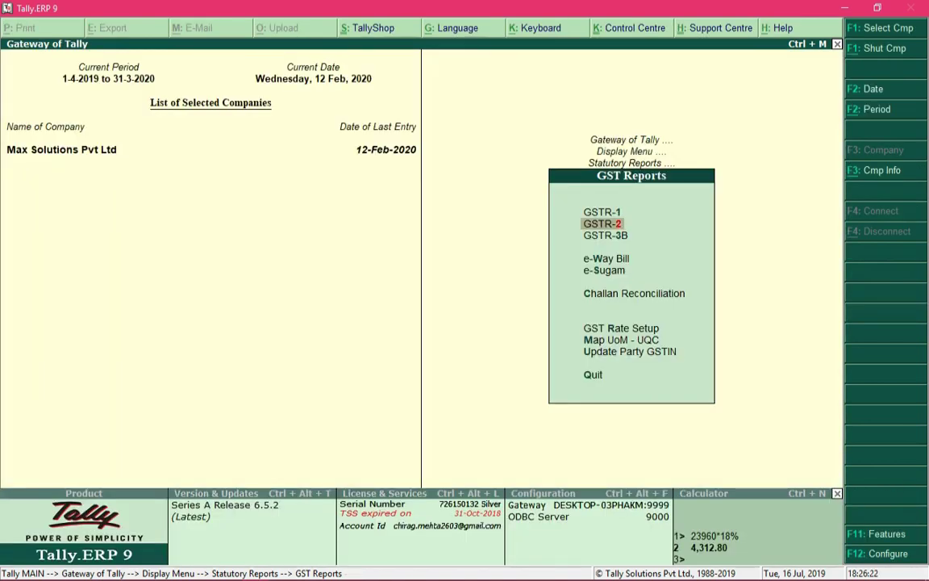
pyautogui.press('Return')
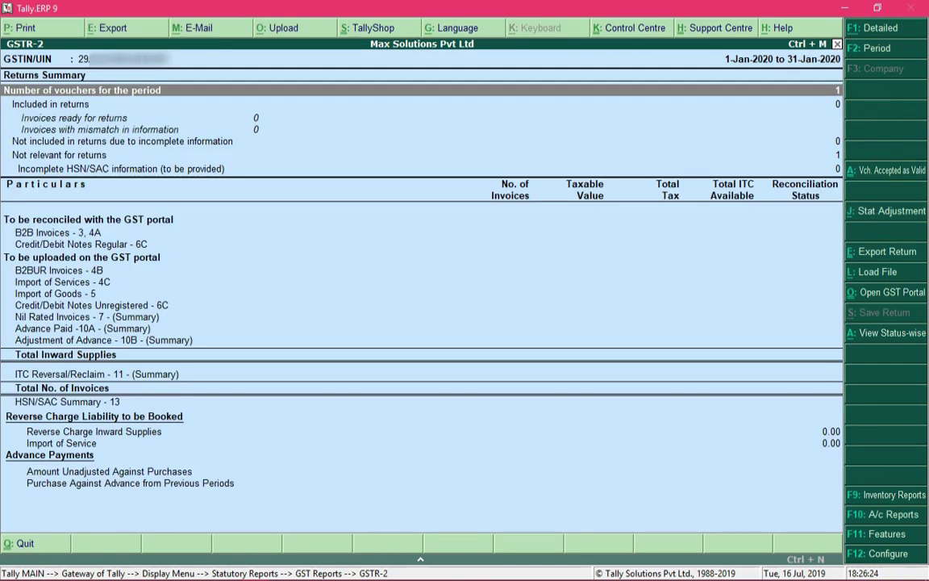
pyautogui.press('F2')
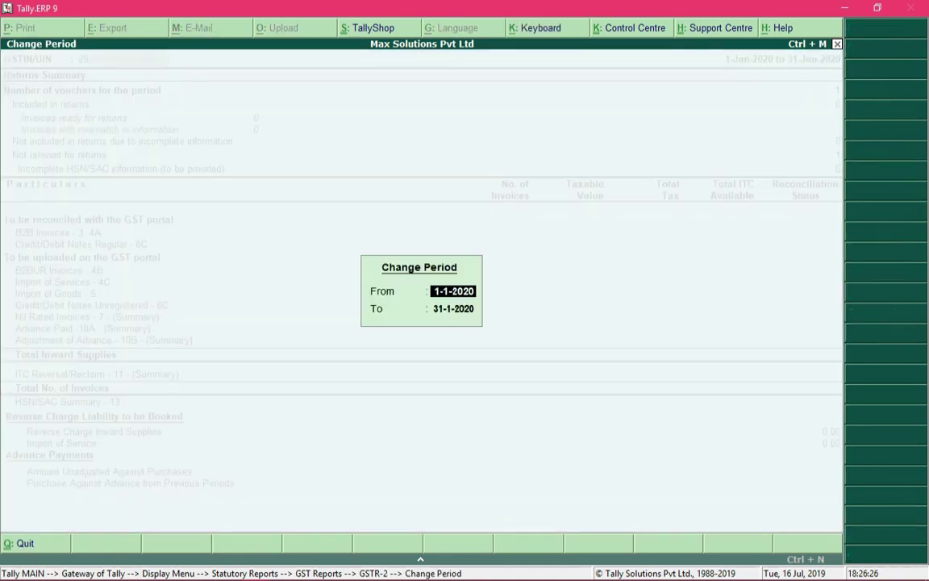
pyautogui.write('1-8')
pyautogui.press('Return')
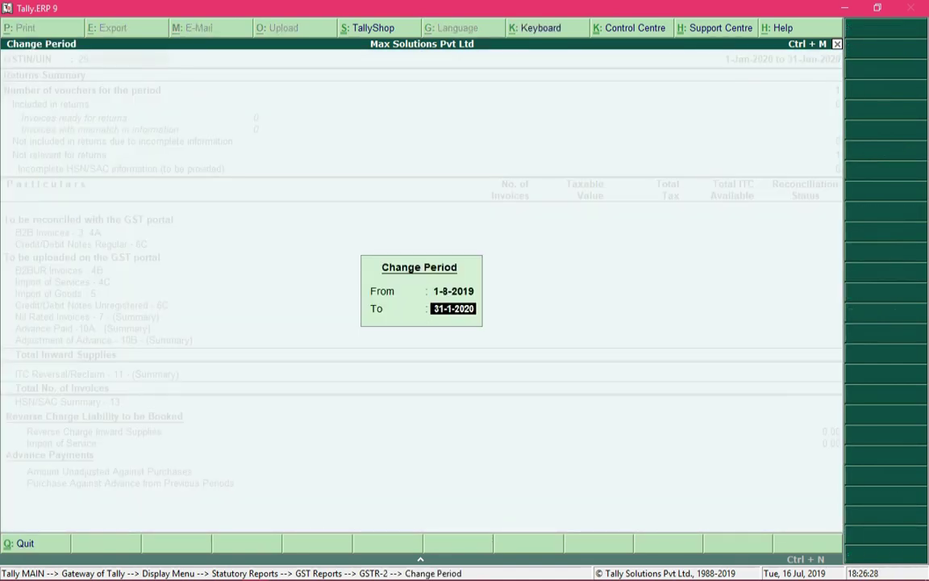
pyautogui.write('31-8')
pyautogui.press('Return')
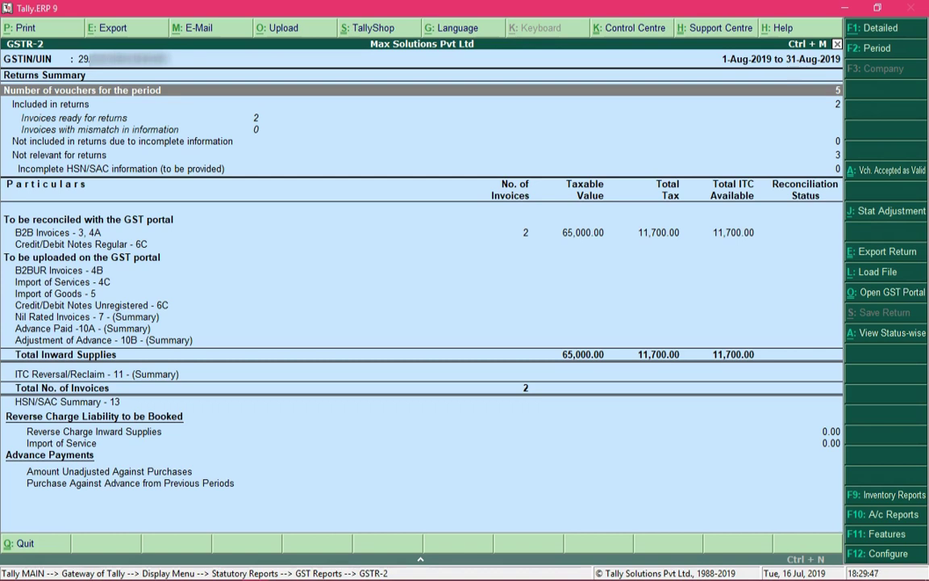
# Examine the GSTR-2 summary lines from Included in returns through B2B Invoices - 3, 4A
pyautogui.press('Down')
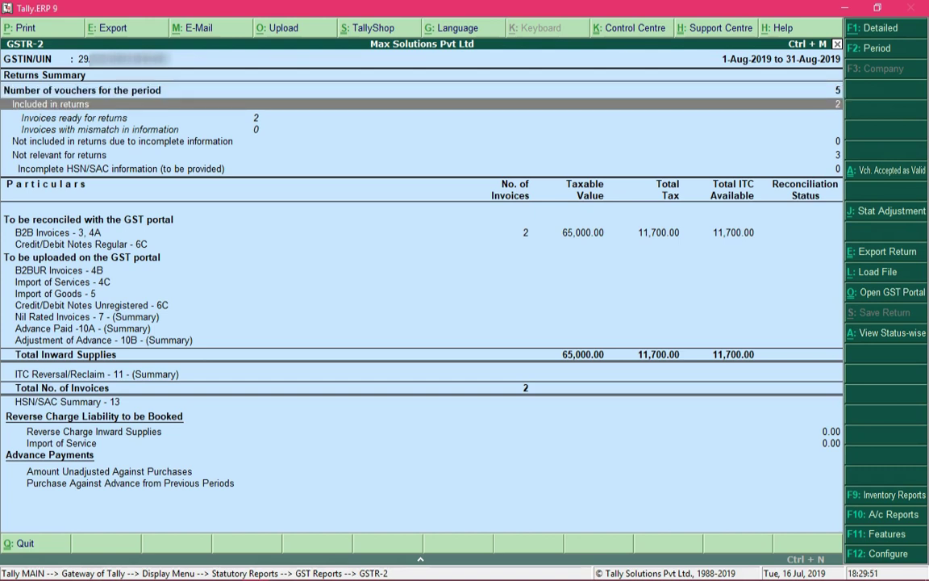
pyautogui.press('Down')
pyautogui.press('Down')
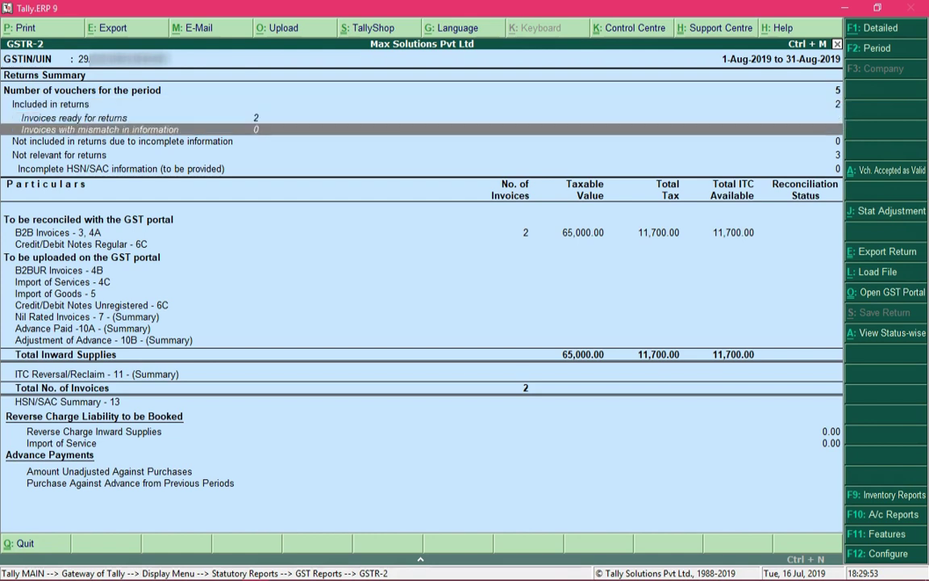
pyautogui.press('Down')
pyautogui.press('Down')
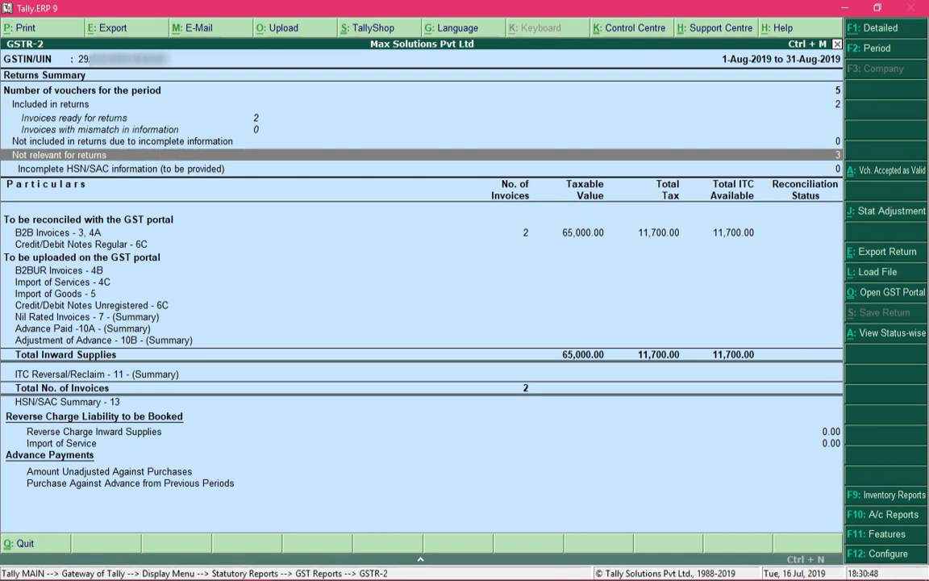
pyautogui.press('Down')
pyautogui.press('Down')
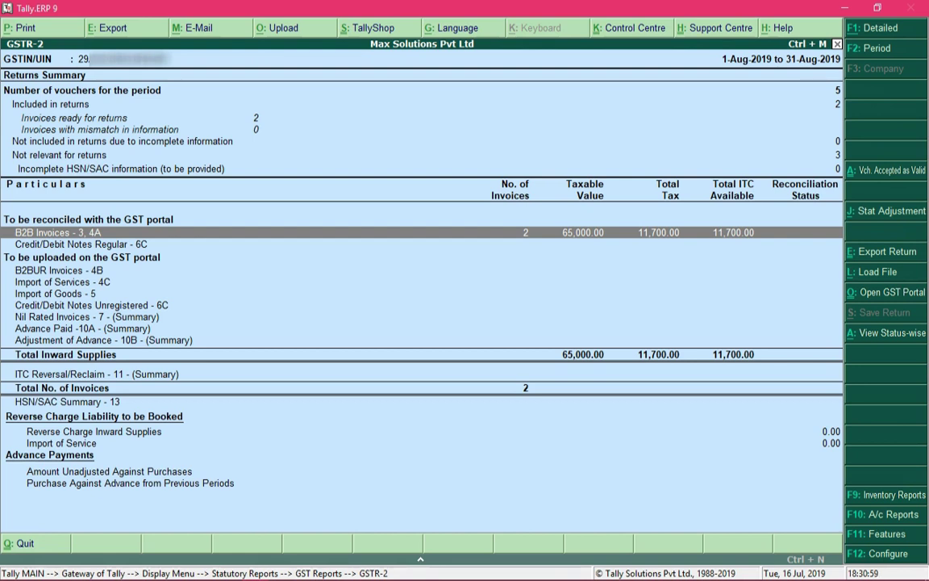
# Open the B2B Invoices - 3, 4A party register, compare the Right Technologies and Super Technologies entries, and return to the GSTR-2 summary
pyautogui.press('Return')
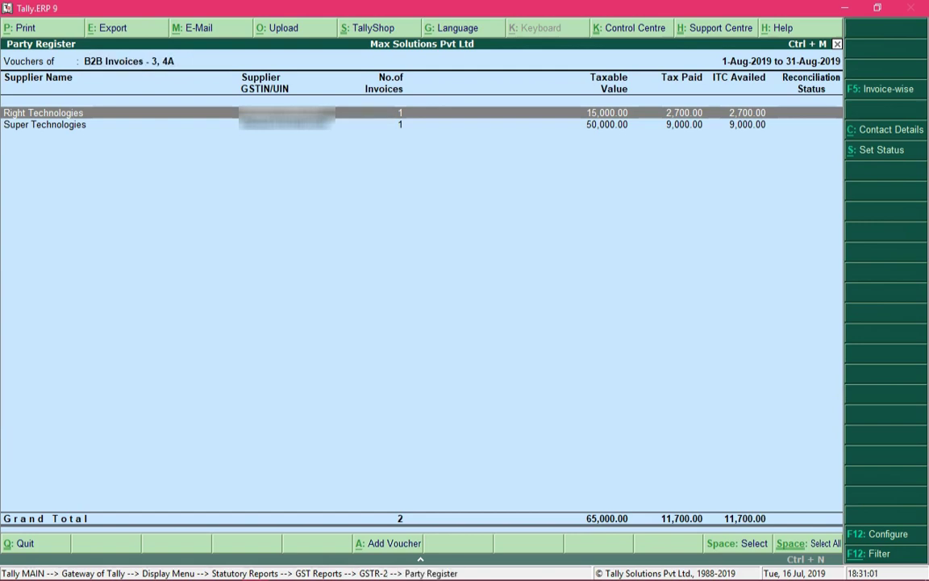
pyautogui.press('Down')
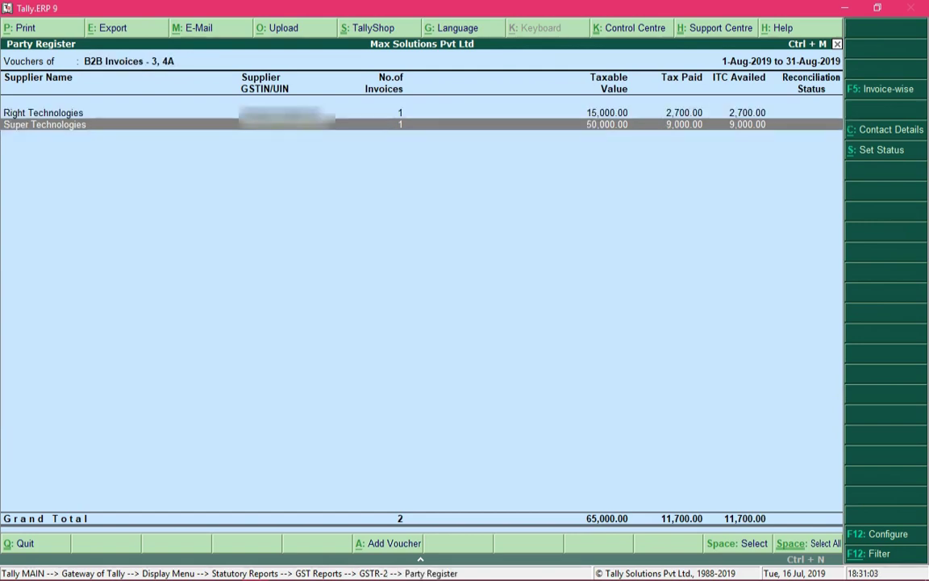
pyautogui.press('Up')
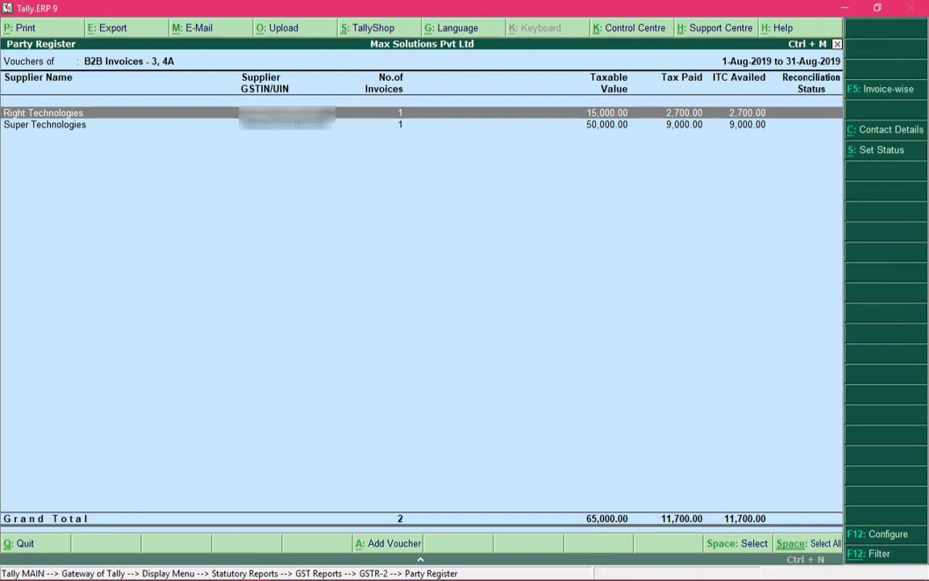
pyautogui.press('Down')
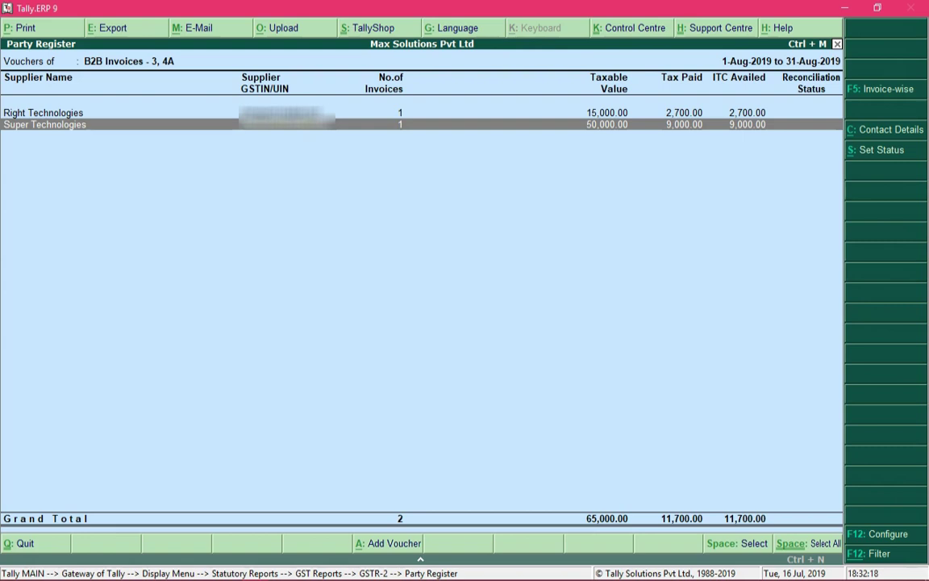
pyautogui.press('Escape')
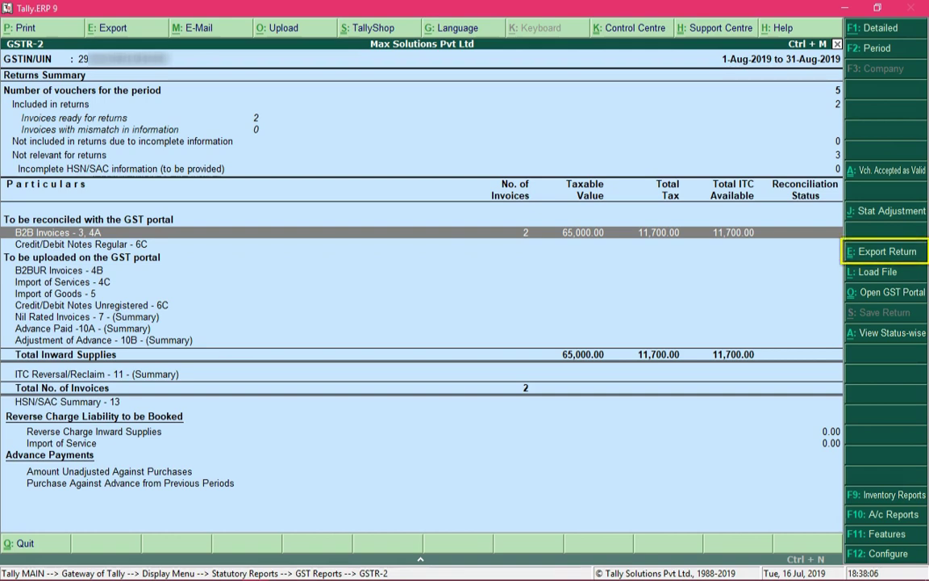
# Export the GSTR-2 return in Excel (Spreadsheet) format with the default location, file name and remaining options
pyautogui.hotkey('ctrl', 'e')
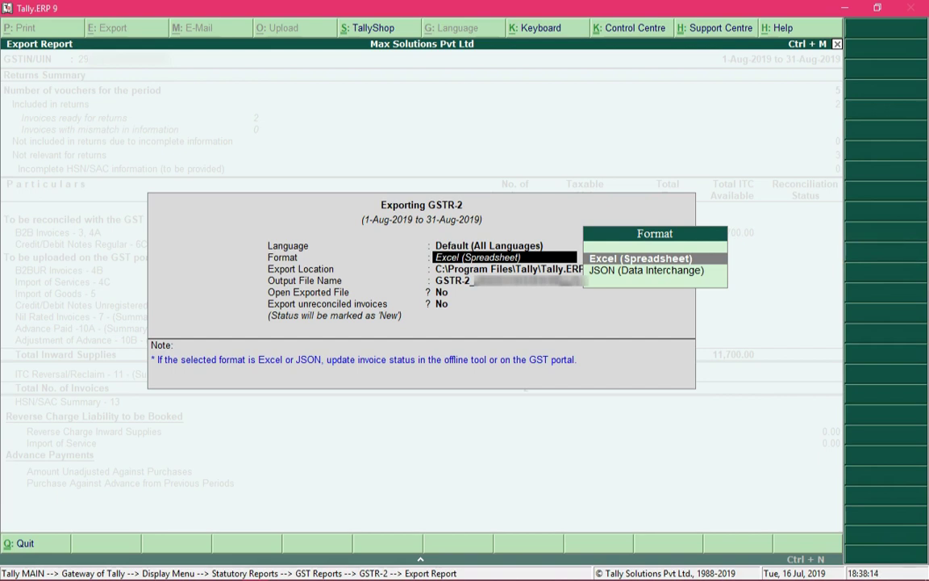
pyautogui.press('Down')
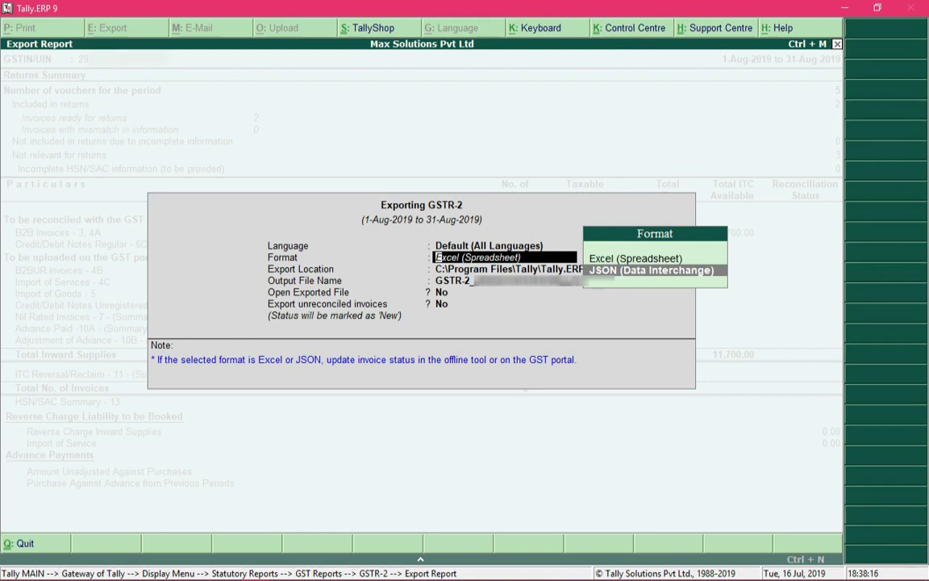
pyautogui.press('Up')
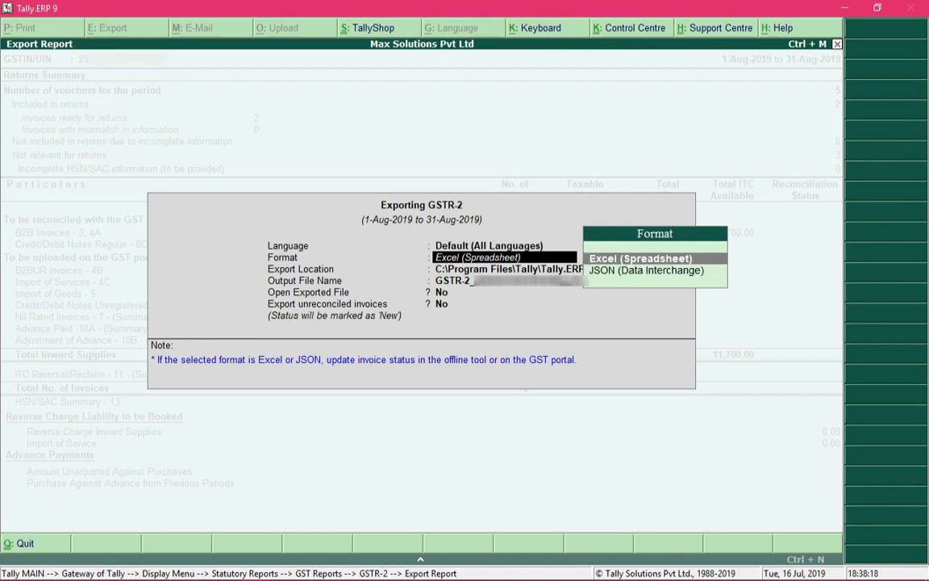
pyautogui.press('Return')
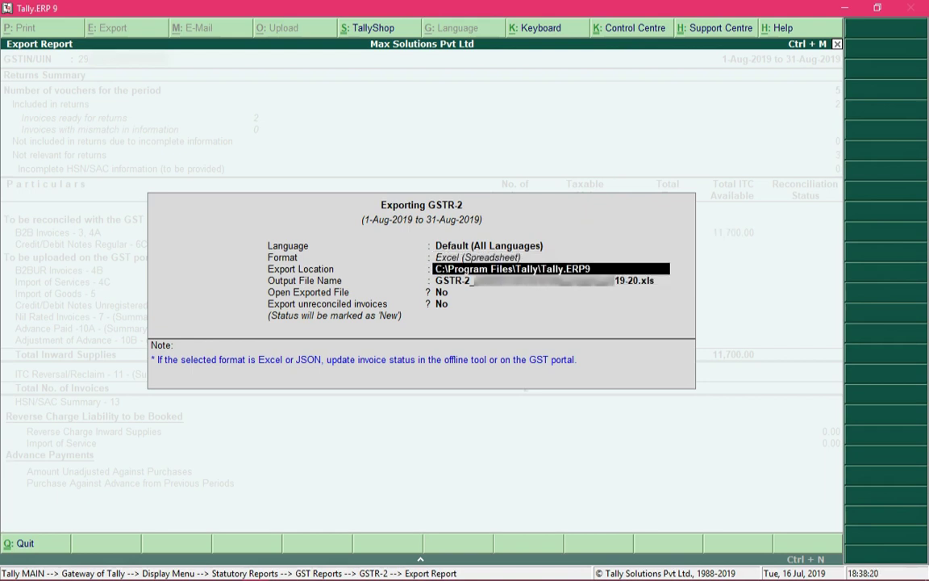
pyautogui.press('Return')
pyautogui.press('Return')
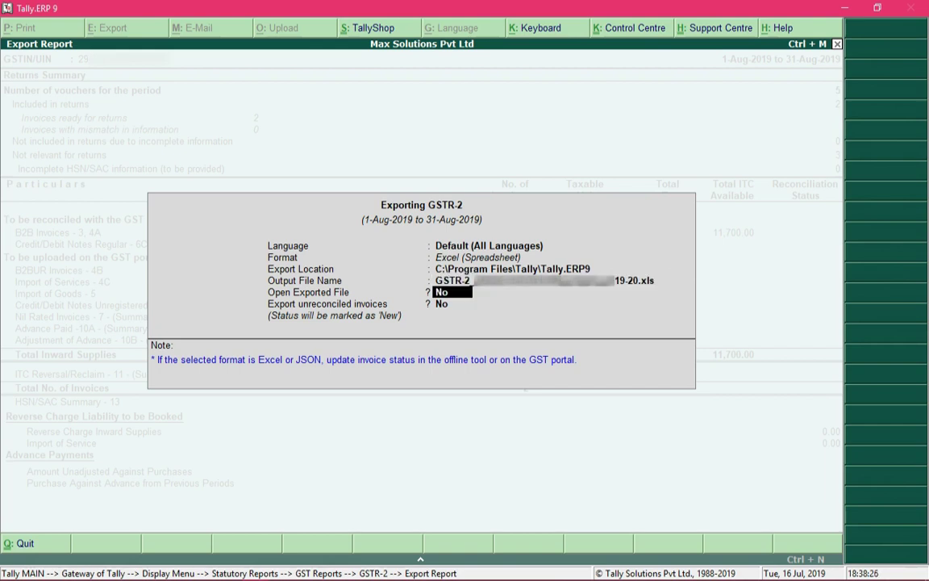
pyautogui.press('Return')
pyautogui.press('Return')
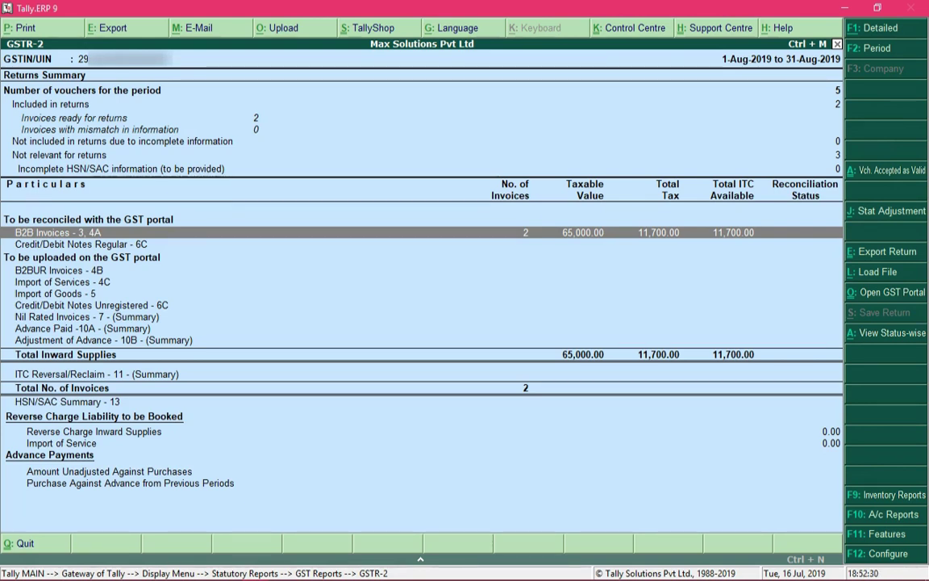
# Leave GSTR-2 and open the GSTR-3B report for the period 1-8-2019 to 31-8-2019
pyautogui.press('Escape')
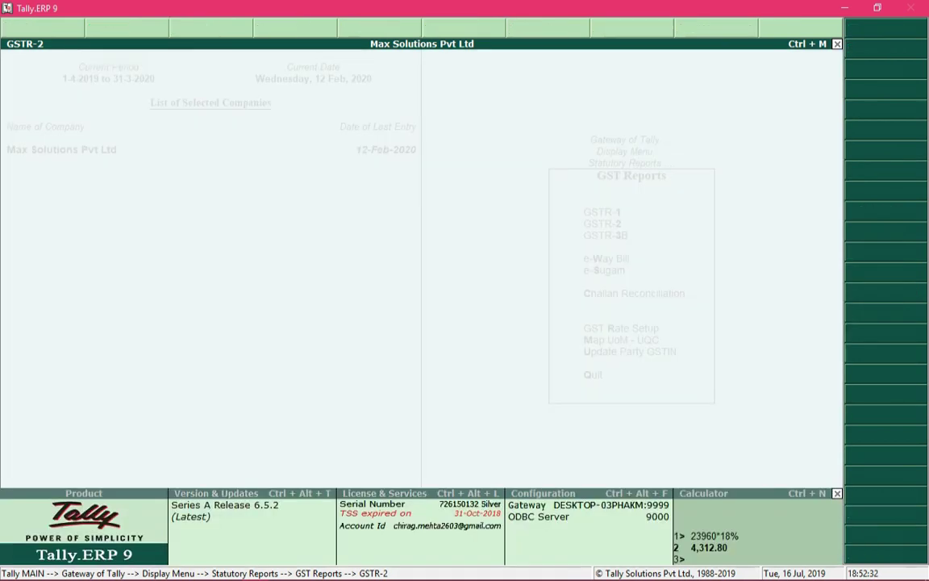
pyautogui.press('Down')
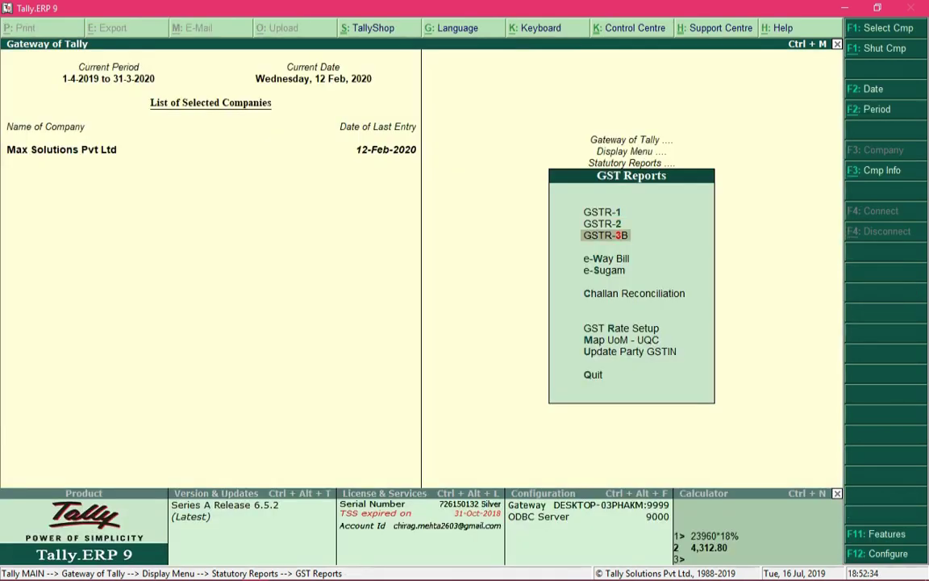
pyautogui.press('Return')
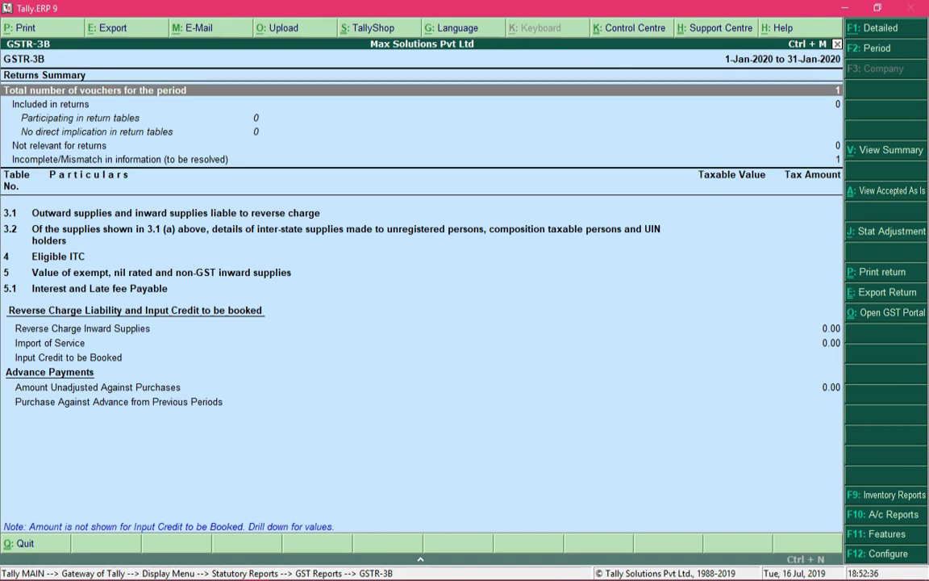
pyautogui.press('F2')
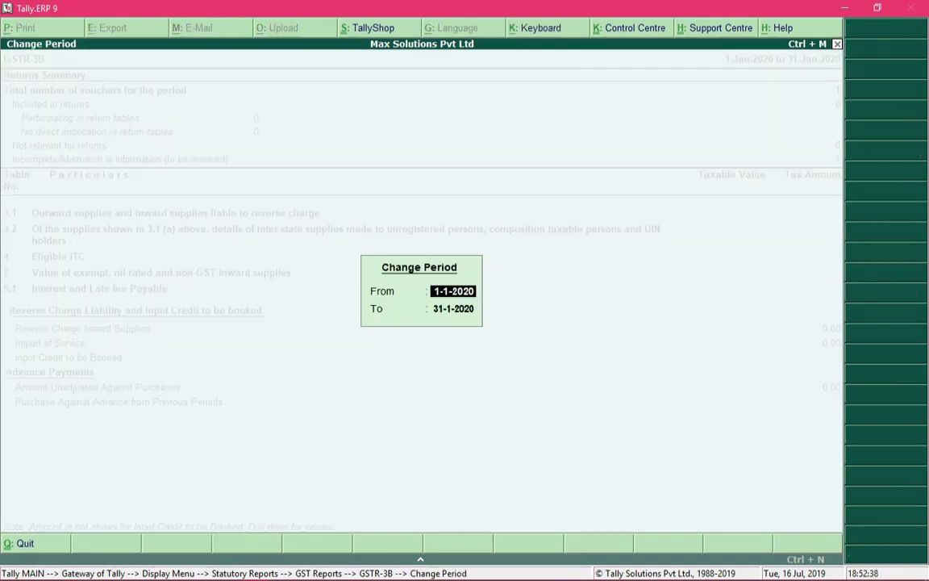
pyautogui.write('1-8')
pyautogui.press('Return')
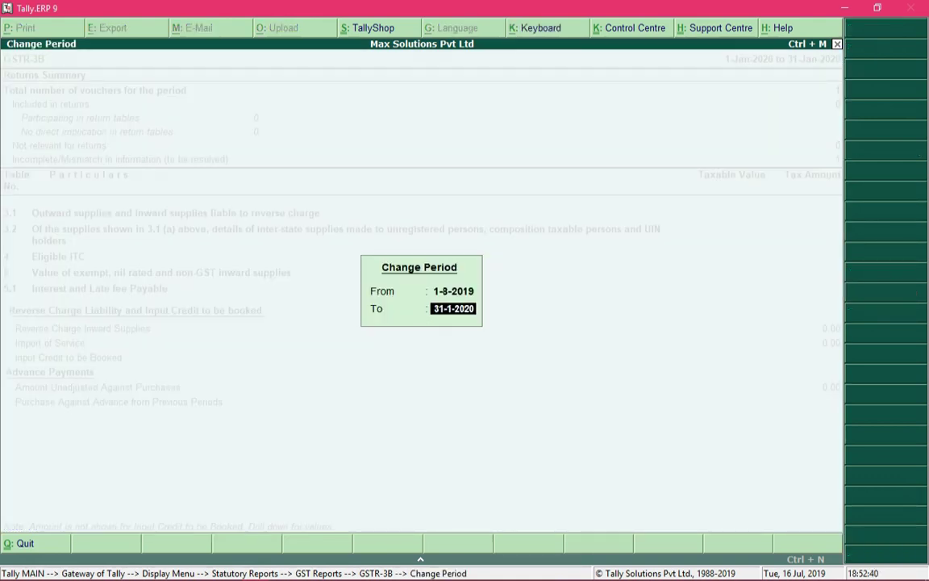
pyautogui.write('31-8')
pyautogui.press('Return')
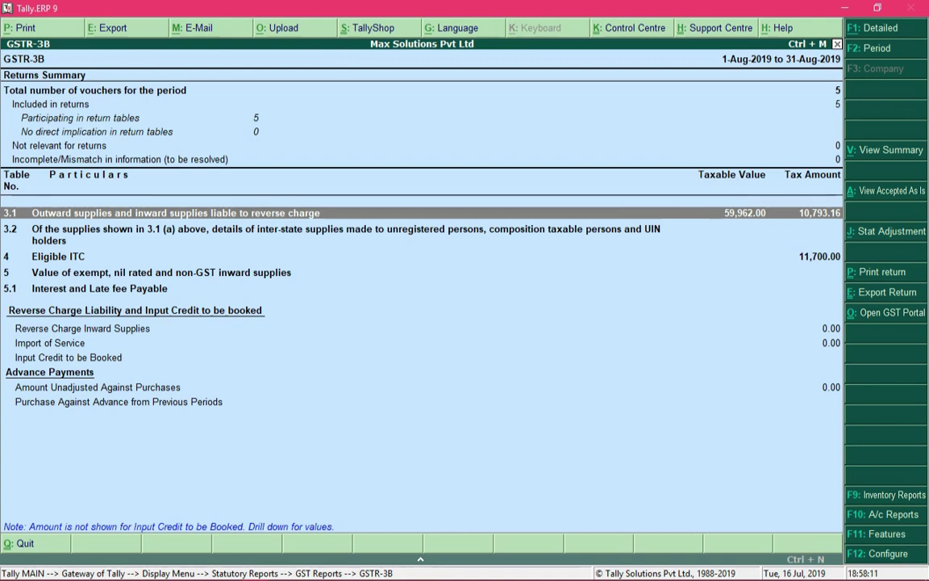
# Review GSTR-3B table 3.2 and Eligible ITC, and export the return in JSON (Data Interchange) format with the default location and file name
pyautogui.click(322, 234)
pyautogui.press('Down')
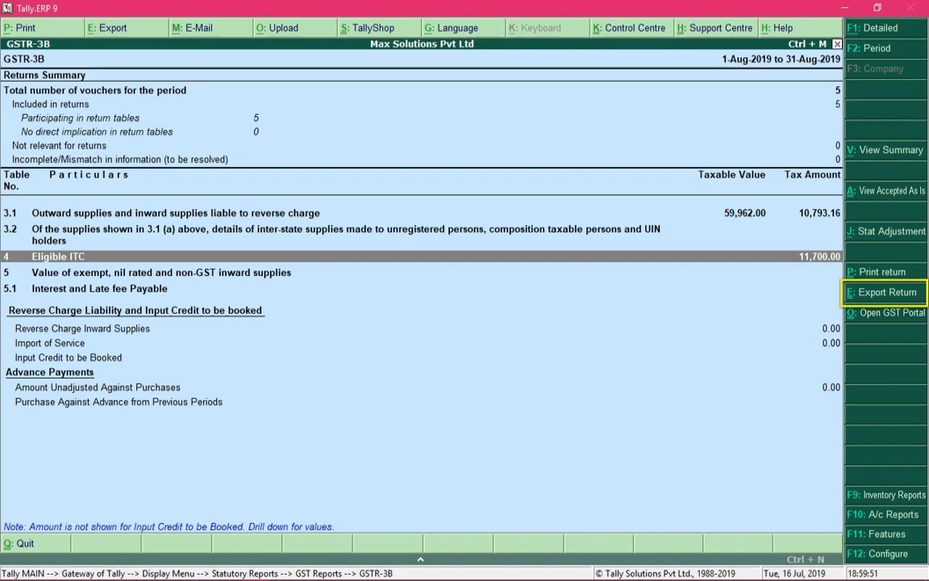
pyautogui.hotkey('ctrl', 'e')
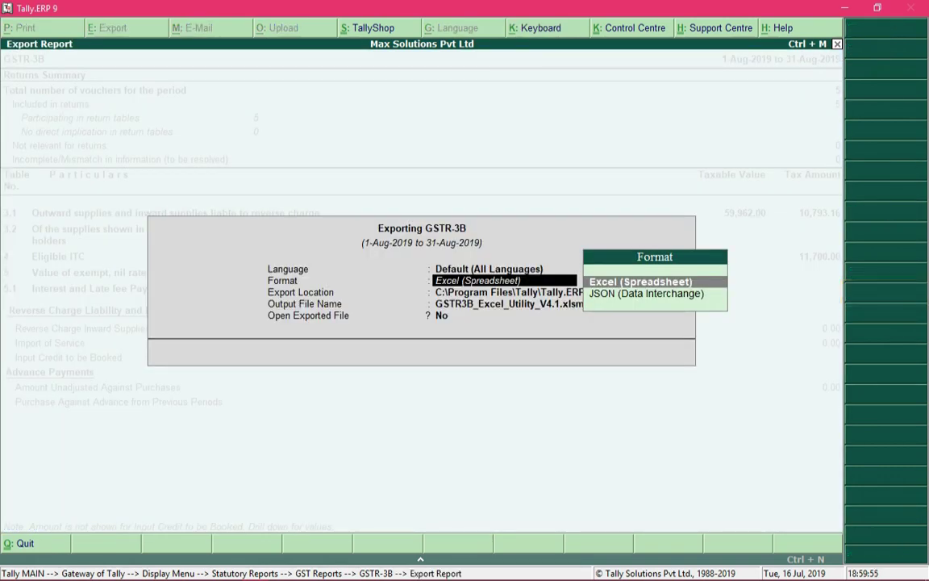
pyautogui.press('Down')
pyautogui.press('Return')
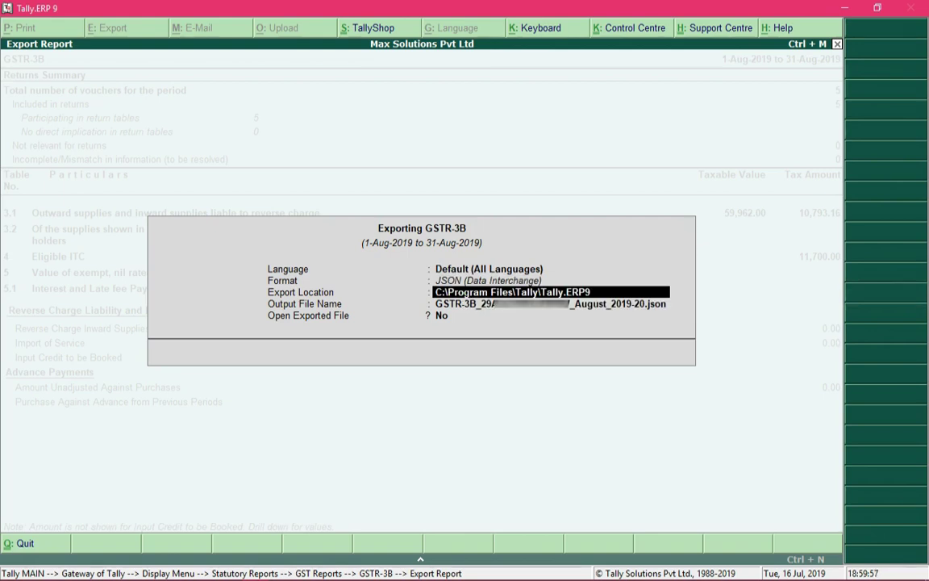
pyautogui.click(550, 303)
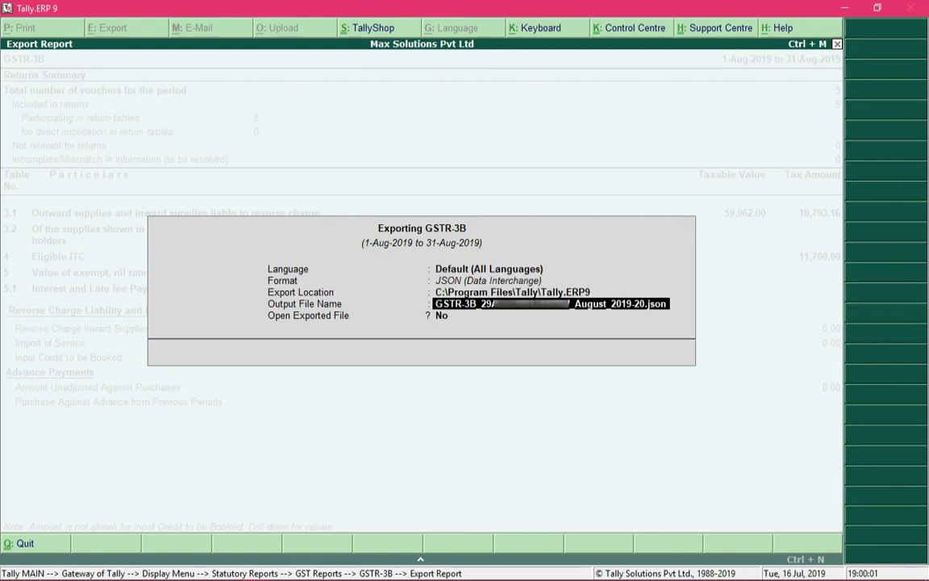
pyautogui.press('Return')
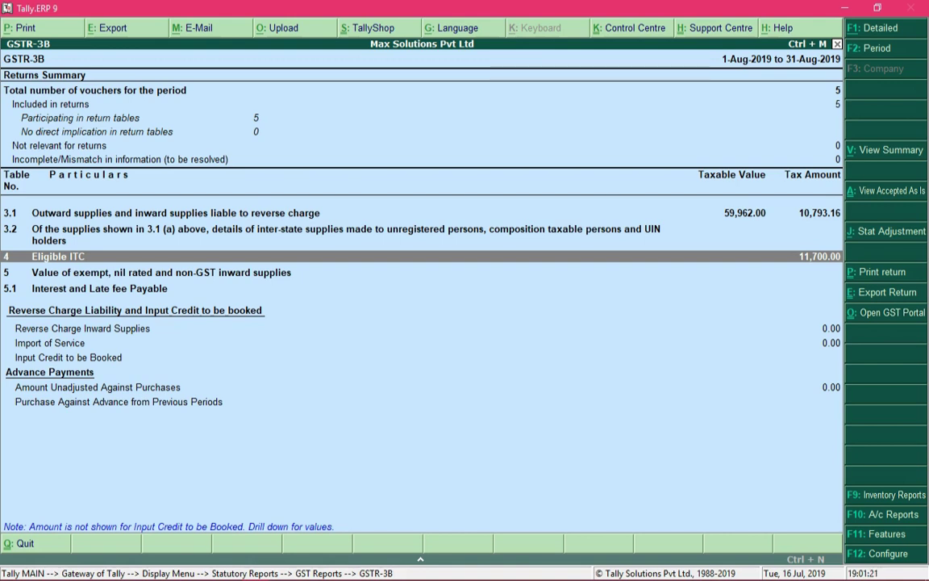
# Select table 3.1, Outward supplies and inward supplies liable to reverse charge, in the GSTR-3B summary
pyautogui.press('Up')
pyautogui.press('Up')
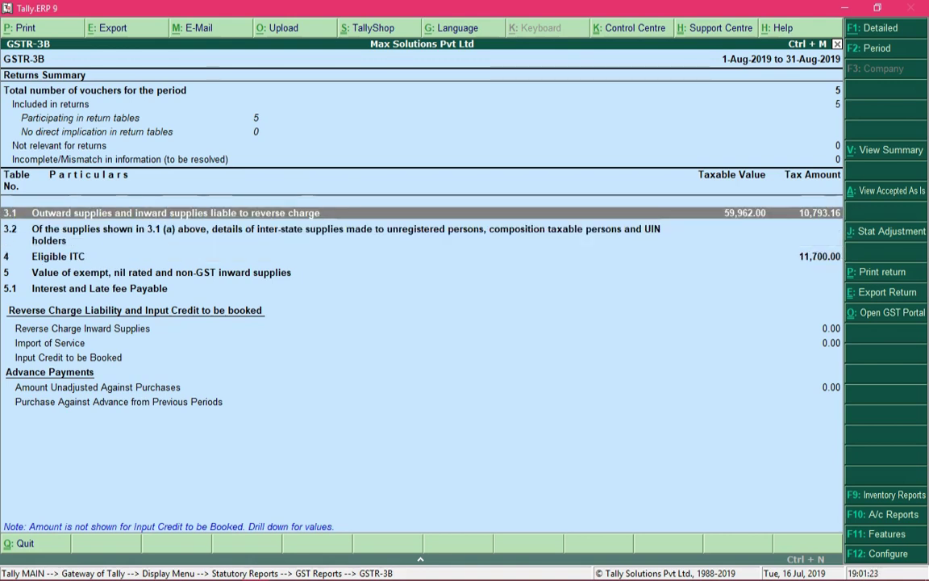